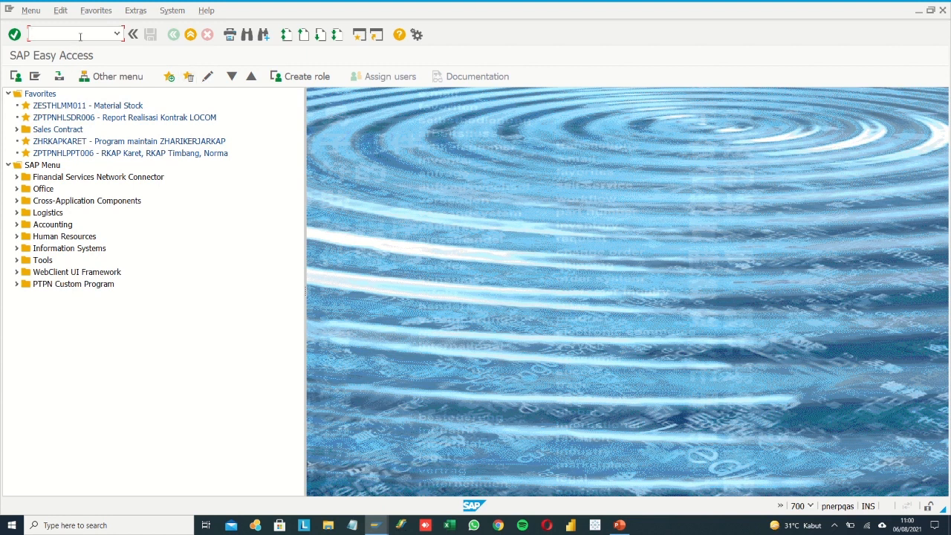
Step: Open the Create Resource transaction and enter CP03 as the plant
{"action": "type", "text": "CRC"}
{"action": "key", "text": "Return"}
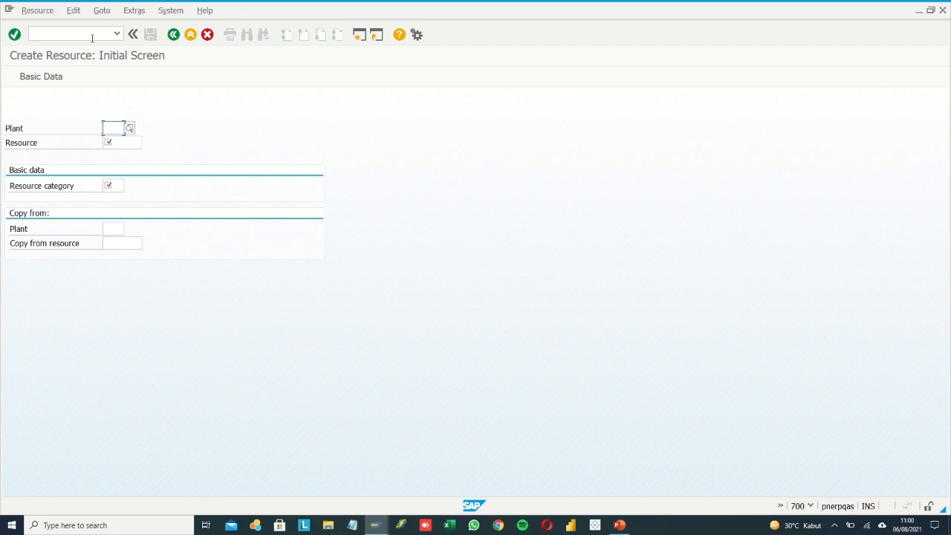
{"action": "type", "text": "CP03"}
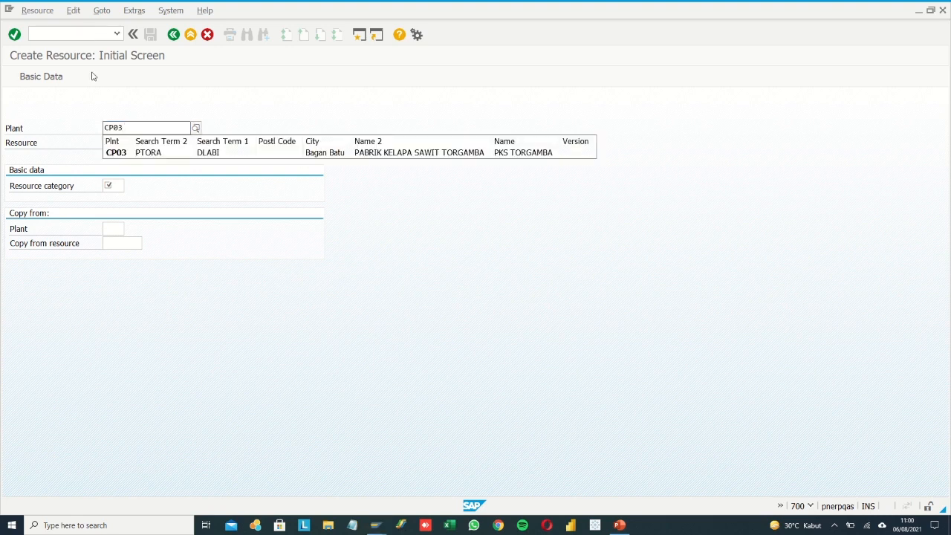
Step: Enter CP03ST01 as the resource code for the plant
{"action": "left_click", "coordinate": [122, 153]}
{"action": "left_click", "coordinate": [125, 146]}
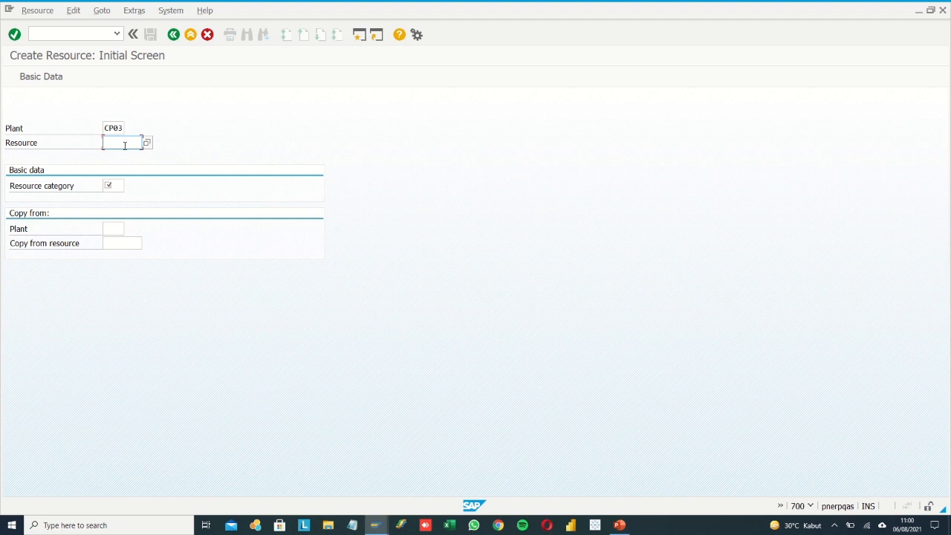
{"action": "double_click", "coordinate": [115, 128]}
{"action": "left_click", "coordinate": [124, 141]}
{"action": "type", "text": "CP03ST01"}
Step: Set the resource category to 0008 (Processing unit) and continue to the basic data
{"action": "left_click", "coordinate": [119, 186]}
{"action": "left_click", "coordinate": [128, 185]}
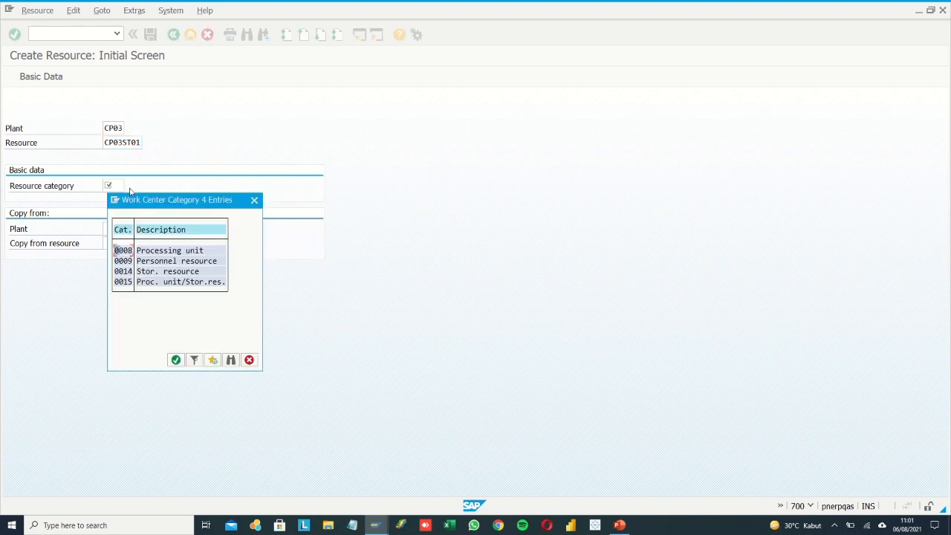
{"action": "double_click", "coordinate": [123, 250]}
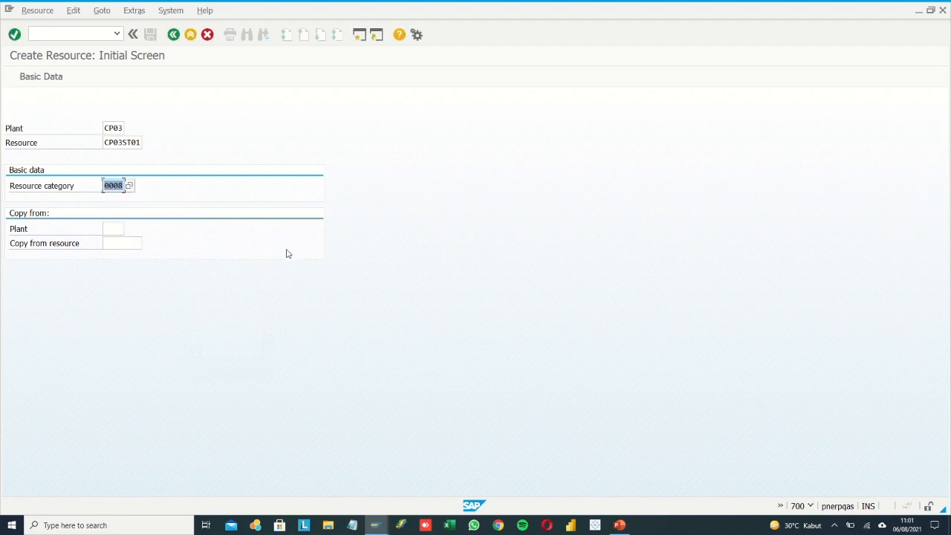
{"action": "key", "text": "Return"}
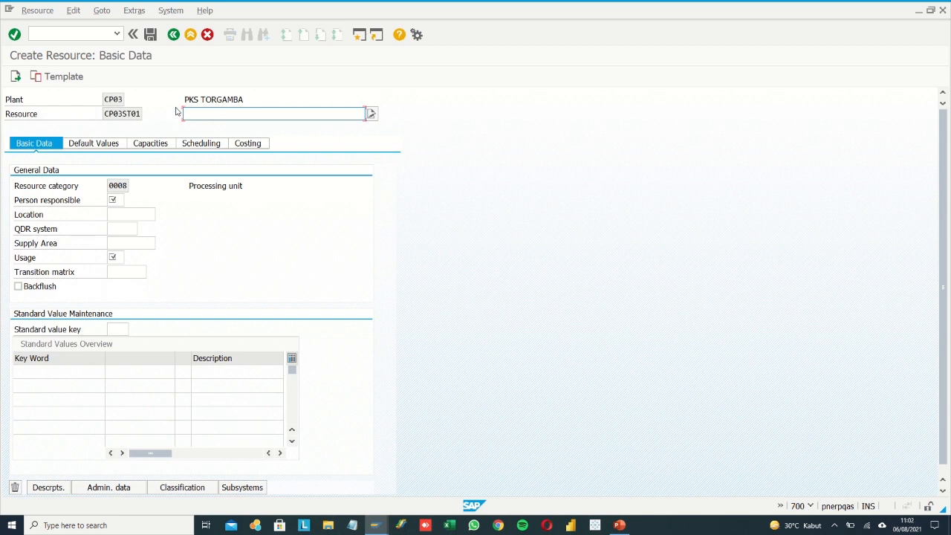
Step: Enter STASIUN REBUSAN as the resource's description
{"action": "left_click_drag", "start_coordinate": [105, 114], "coordinate": [142, 115]}
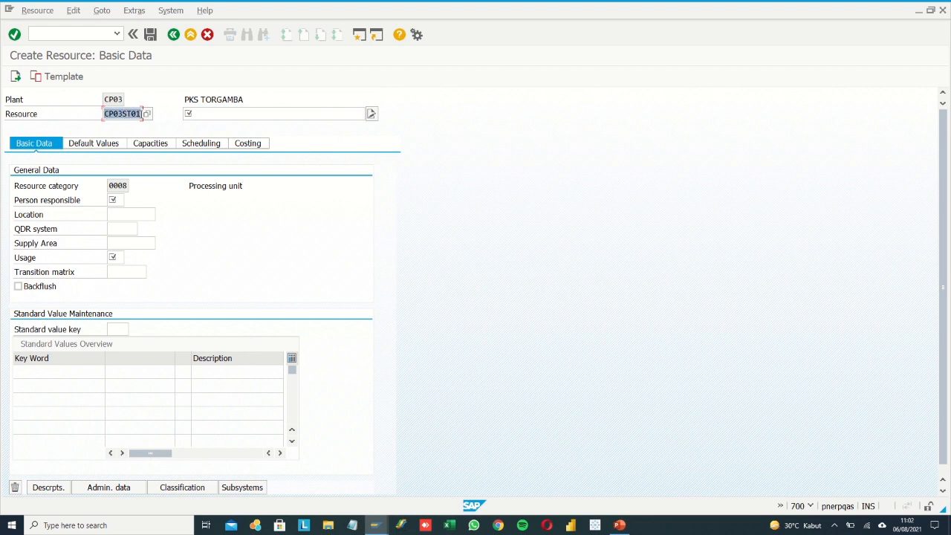
{"action": "left_click", "coordinate": [204, 114]}
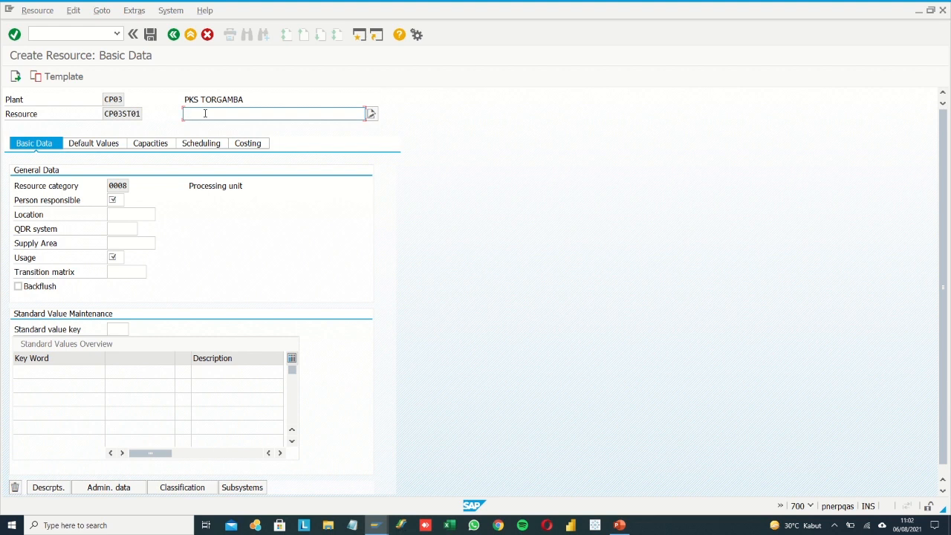
{"action": "type", "text": "STASIUN "}
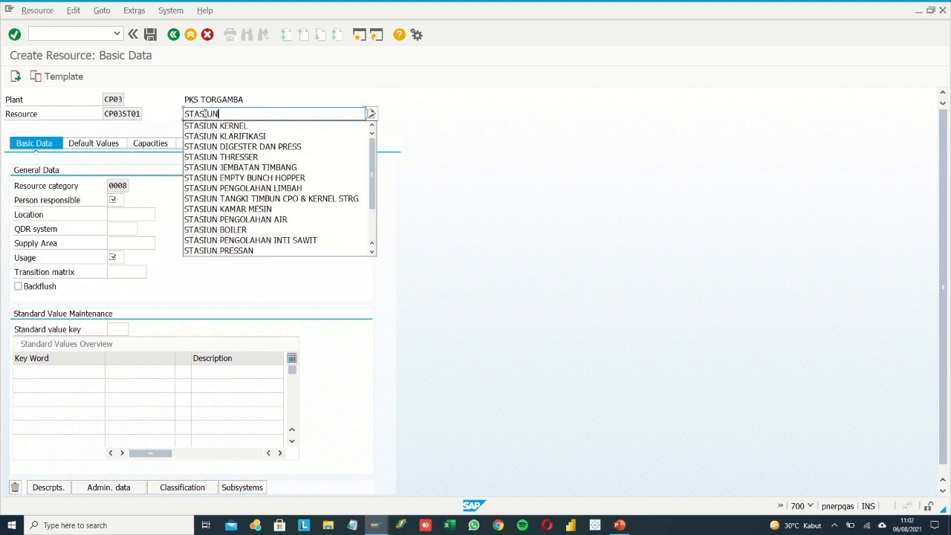
{"action": "type", "text": "REBUSAN"}
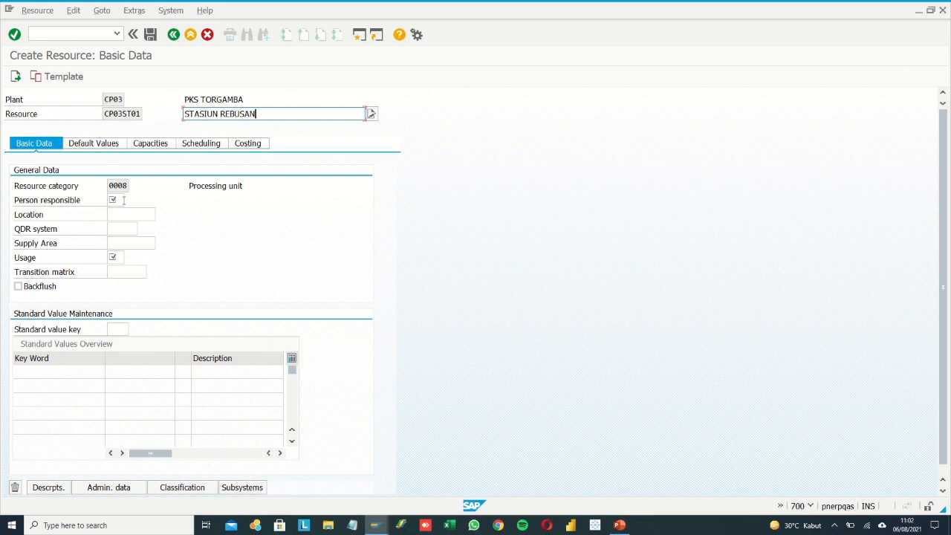
Step: Set the person responsible to C03 and the usage to 009 (All task list types)
{"action": "left_click", "coordinate": [123, 200]}
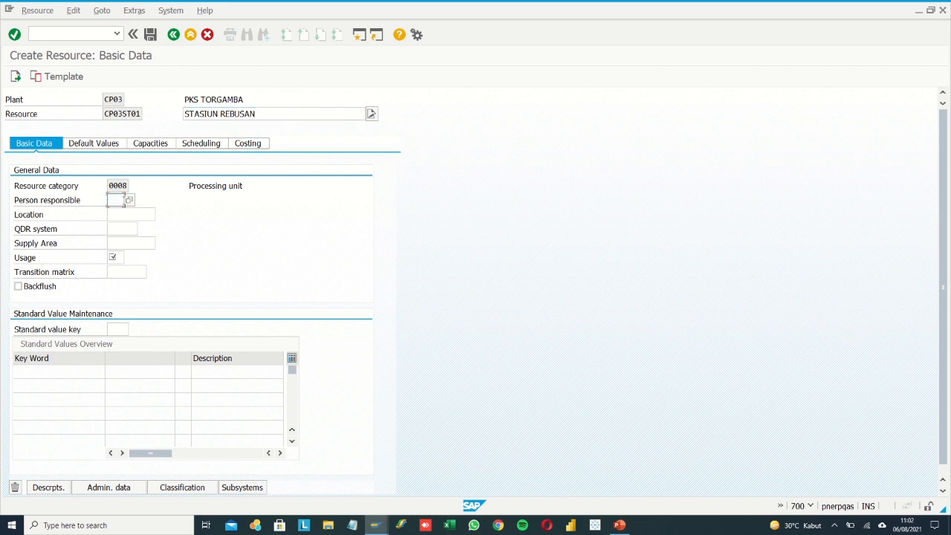
{"action": "left_click", "coordinate": [133, 200]}
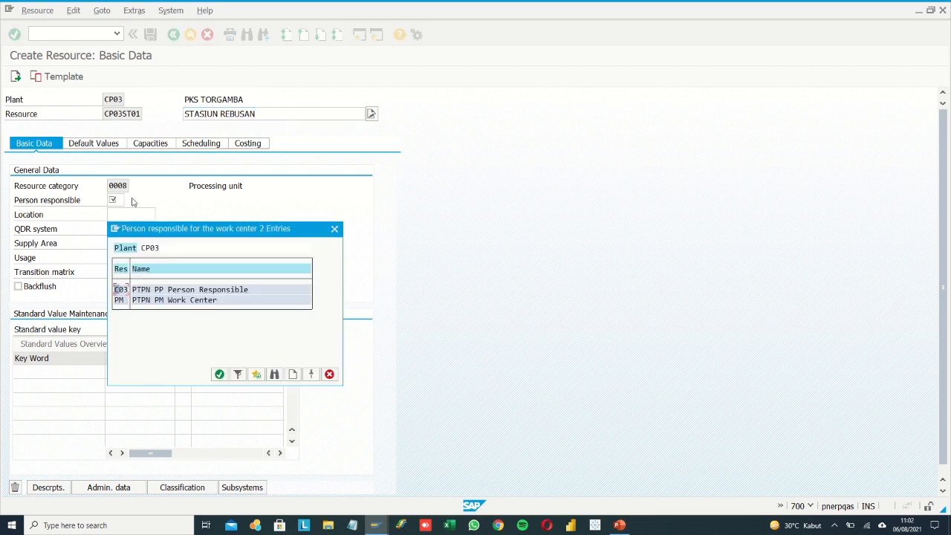
{"action": "double_click", "coordinate": [123, 289]}
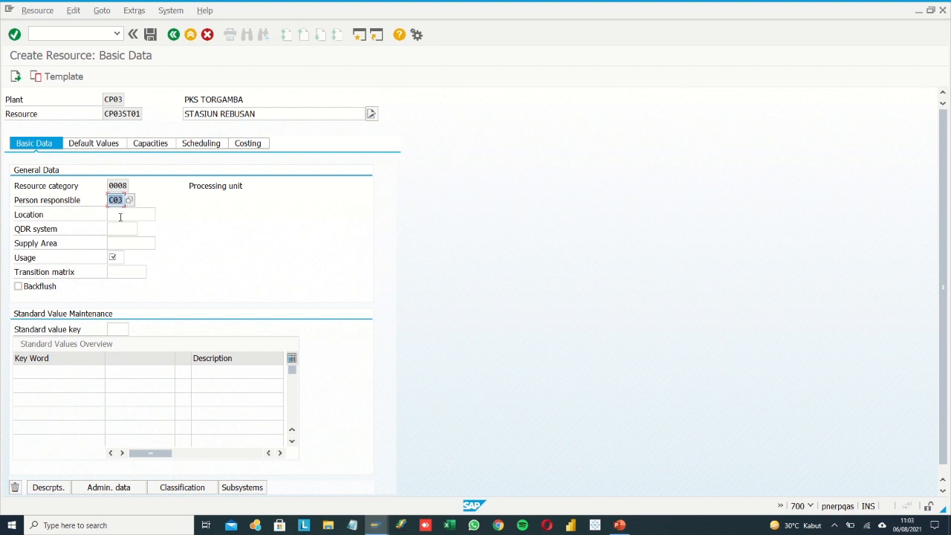
{"action": "left_click", "coordinate": [117, 256]}
{"action": "left_click", "coordinate": [127, 258]}
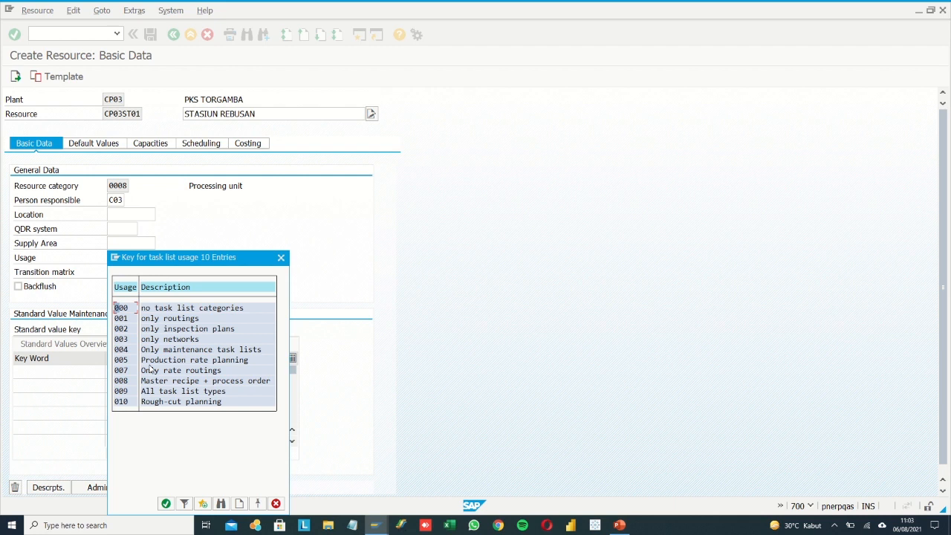
{"action": "left_click", "coordinate": [130, 388]}
{"action": "left_click", "coordinate": [130, 392]}
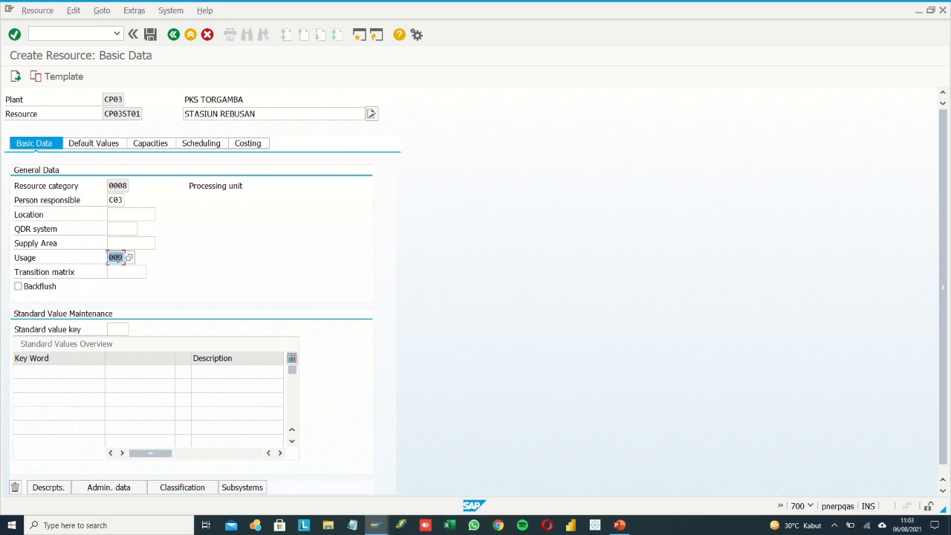
Step: Apply the standard value key ZP04, Manufacturing PTPN (MBALSO), to load its key words
{"action": "left_click", "coordinate": [117, 329]}
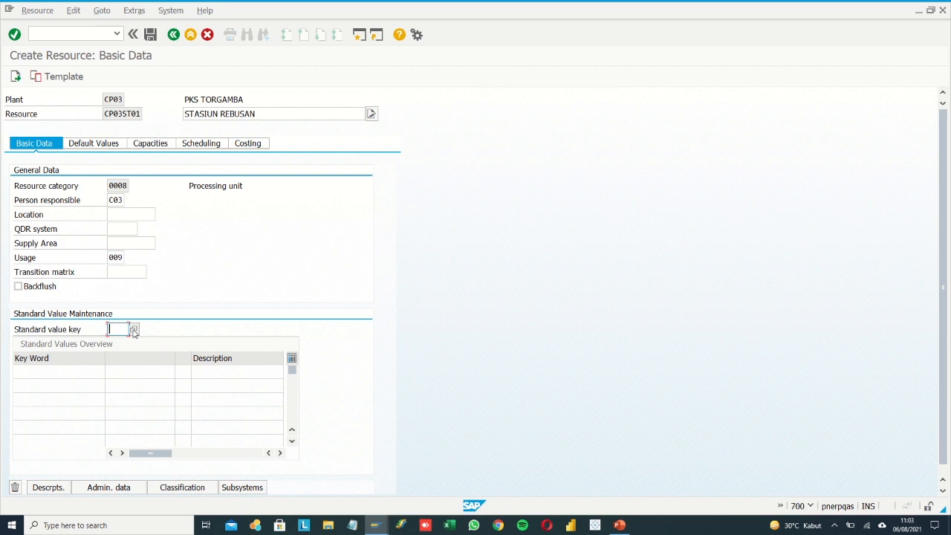
{"action": "left_click", "coordinate": [133, 330]}
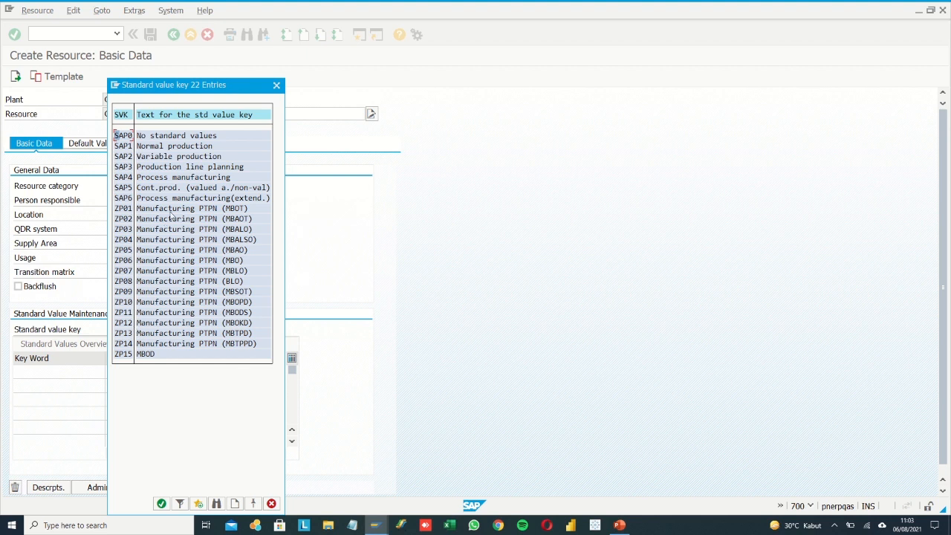
{"action": "double_click", "coordinate": [128, 240]}
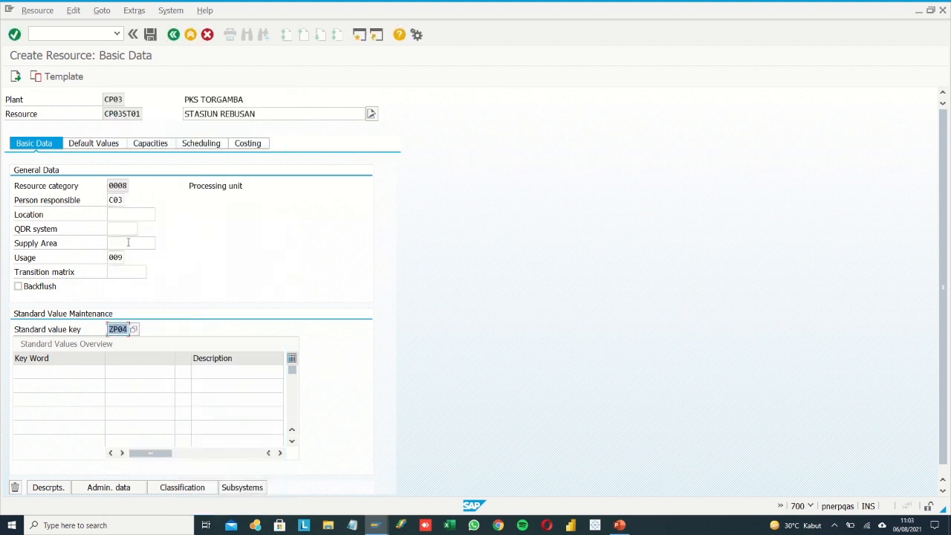
{"action": "key", "text": "Return"}
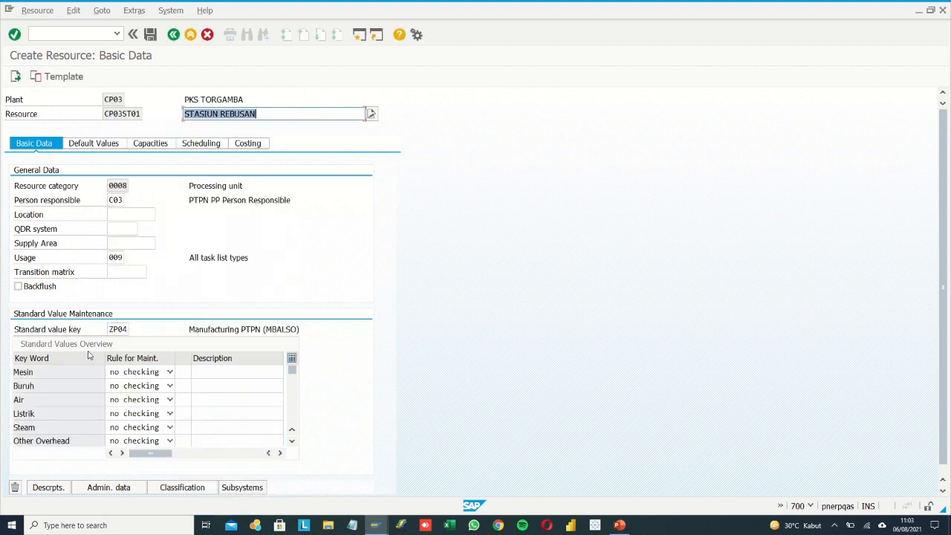
{"action": "left_click", "coordinate": [40, 372]}
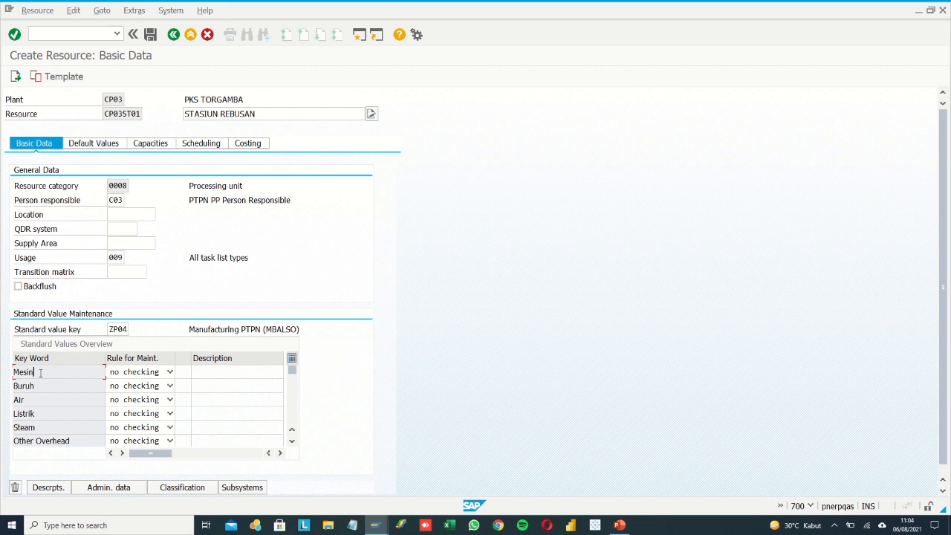
Step: Set the standard value key to ZP10, Manufacturing PTPN (MBOPD), and load its key words
{"action": "double_click", "coordinate": [118, 329]}
{"action": "left_click", "coordinate": [134, 329]}
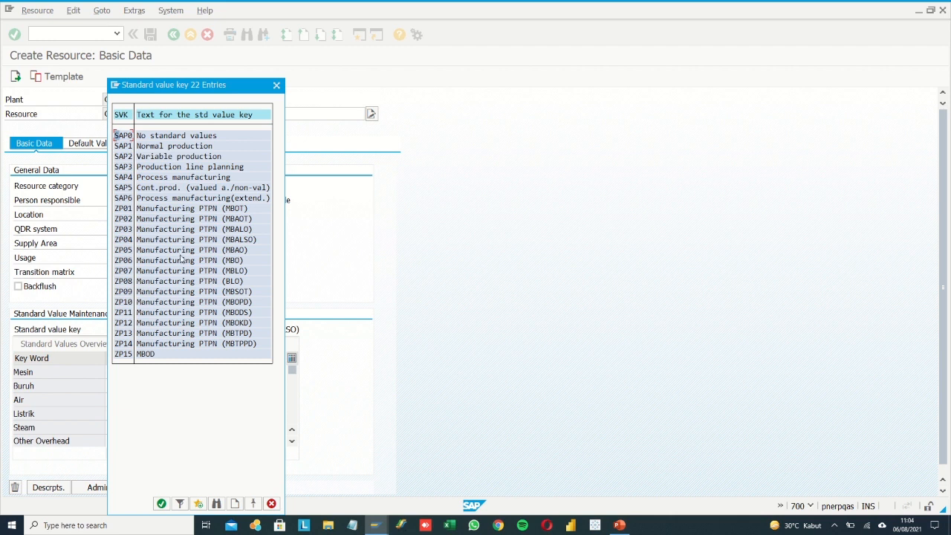
{"action": "double_click", "coordinate": [125, 302]}
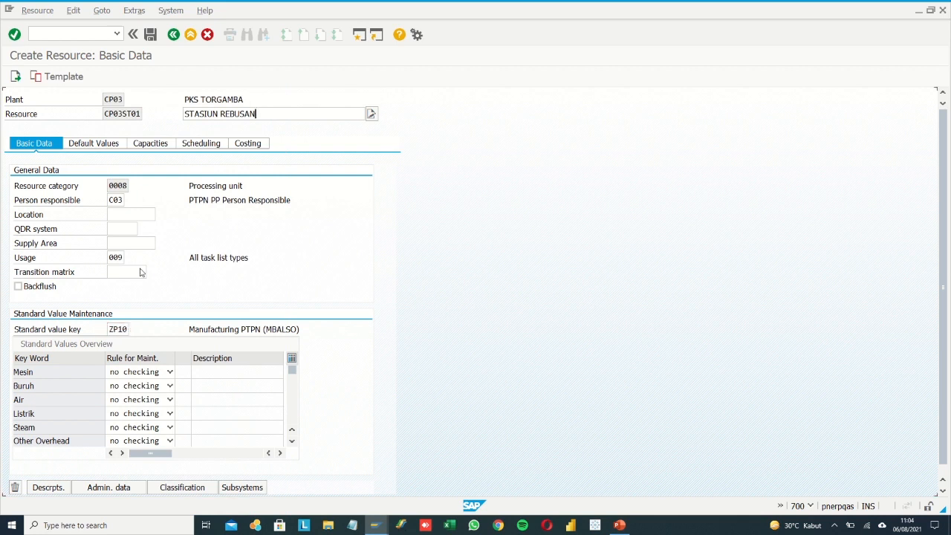
{"action": "key", "text": "Return"}
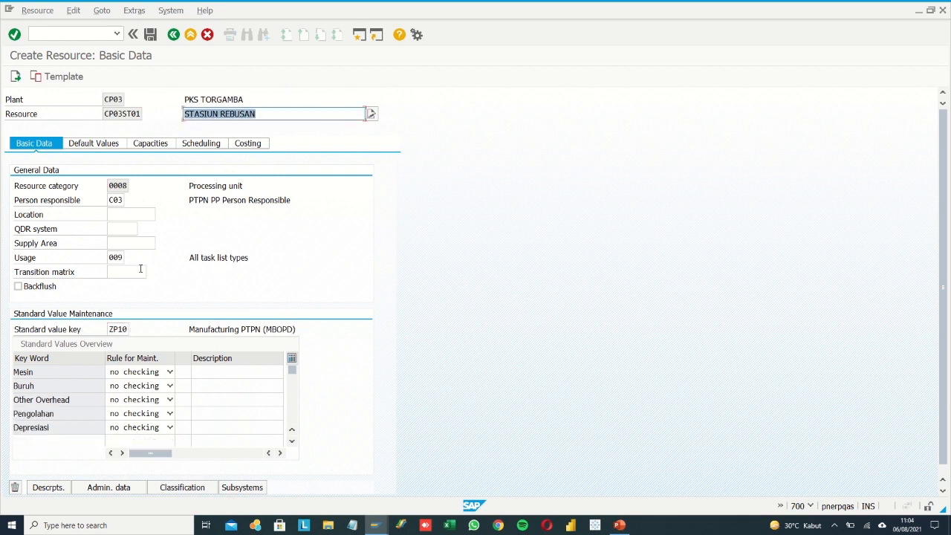
{"action": "left_click", "coordinate": [62, 373]}
{"action": "left_click", "coordinate": [70, 386]}
{"action": "left_click", "coordinate": [83, 399]}
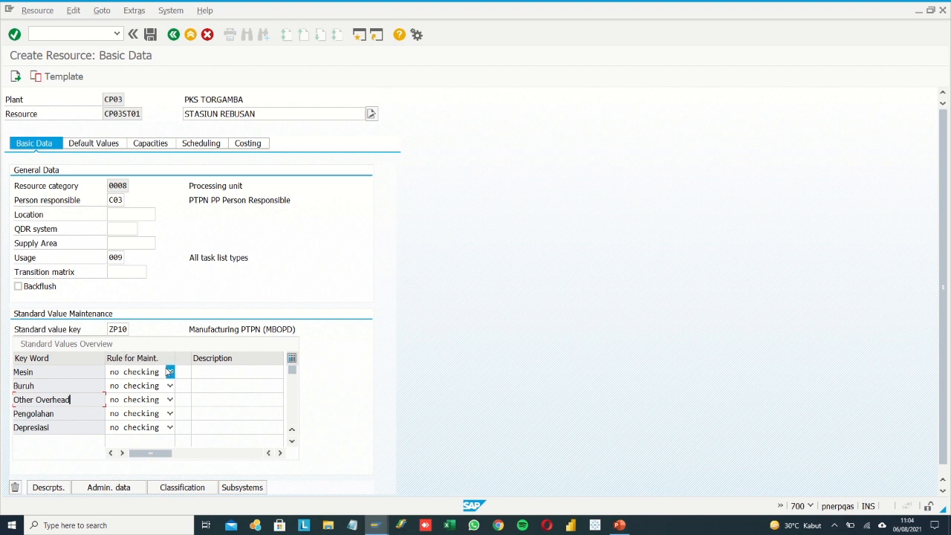
Step: Set the maintenance rule to "3 must be entered" for Mesin, Buruh, Other Overhead, Pengolahan and Depresiasi
{"action": "left_click", "coordinate": [169, 372]}
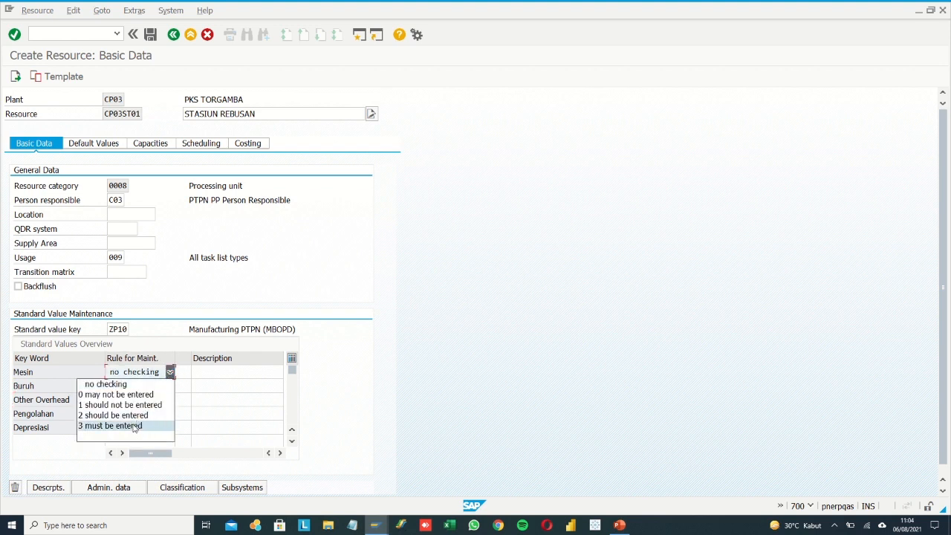
{"action": "left_click", "coordinate": [133, 426]}
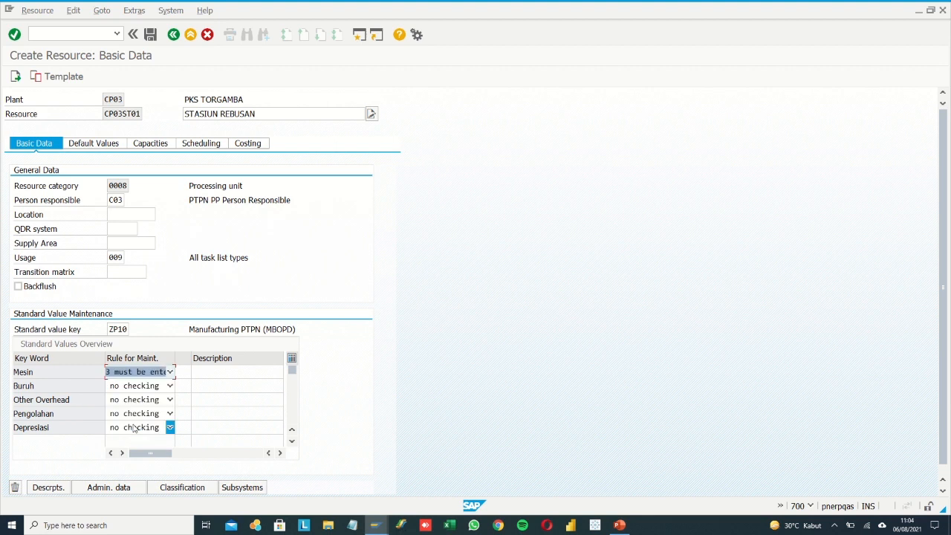
{"action": "left_click", "coordinate": [170, 386]}
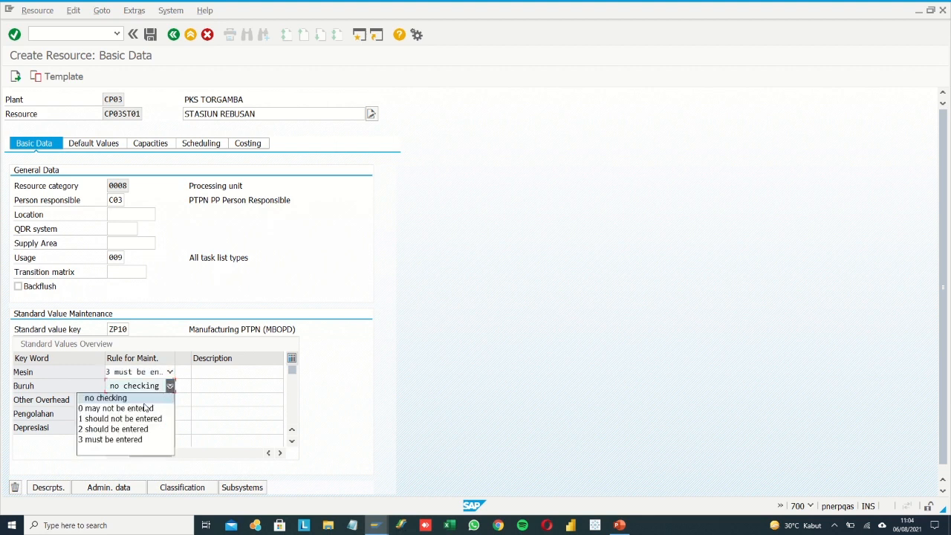
{"action": "left_click", "coordinate": [118, 438]}
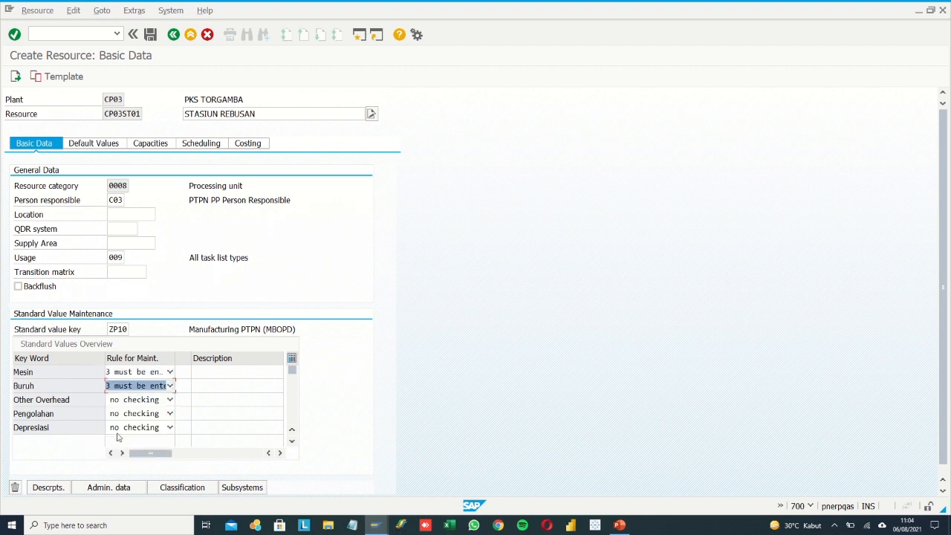
{"action": "left_click", "coordinate": [170, 399]}
{"action": "left_click", "coordinate": [133, 453]}
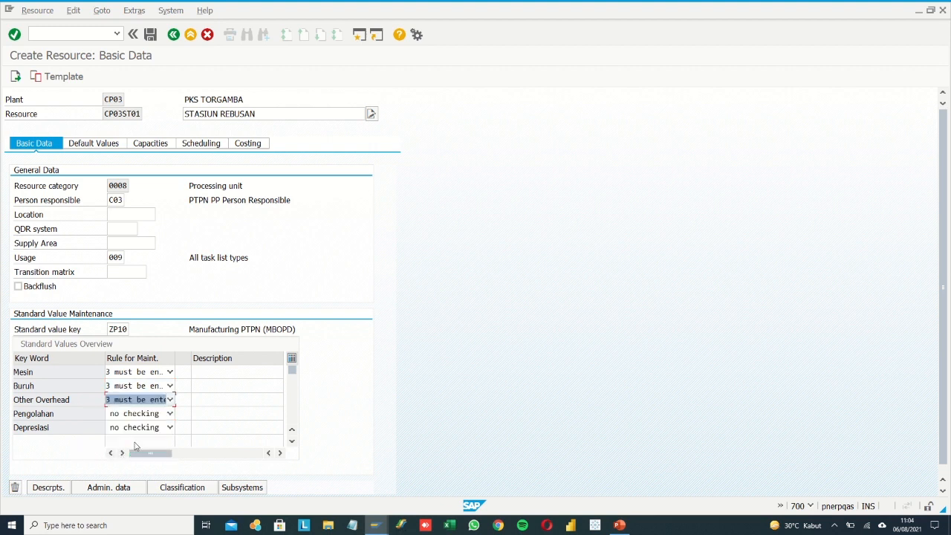
{"action": "left_click", "coordinate": [170, 413]}
{"action": "left_click", "coordinate": [111, 466]}
{"action": "left_click", "coordinate": [170, 428]}
{"action": "left_click", "coordinate": [130, 480]}
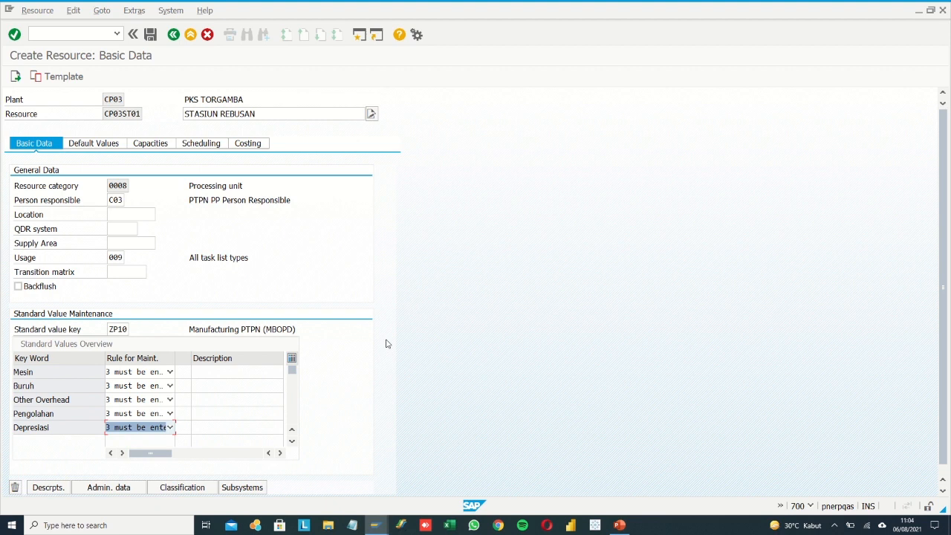
Step: Set the control key in the resource's default values to ZPI1 (Process manufacturing PTPN)
{"action": "left_click", "coordinate": [88, 146]}
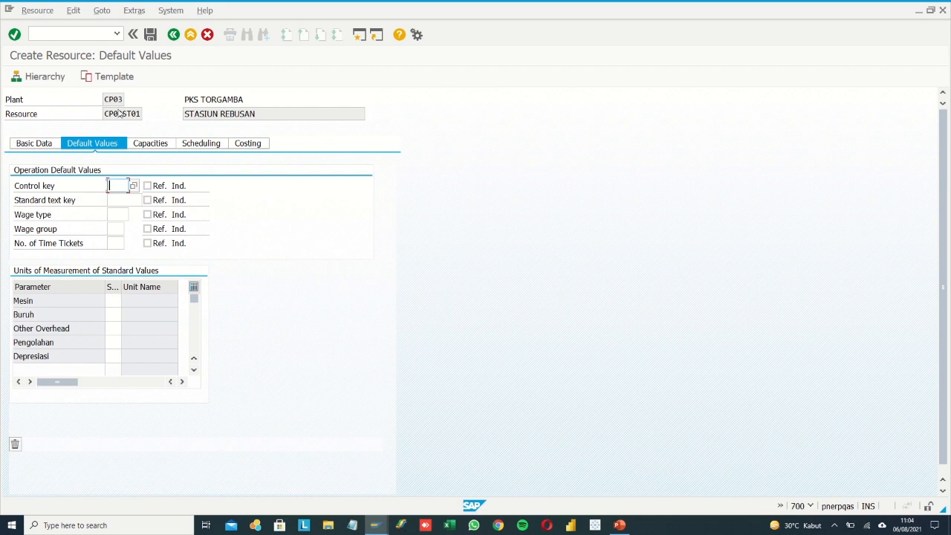
{"action": "left_click", "coordinate": [134, 188]}
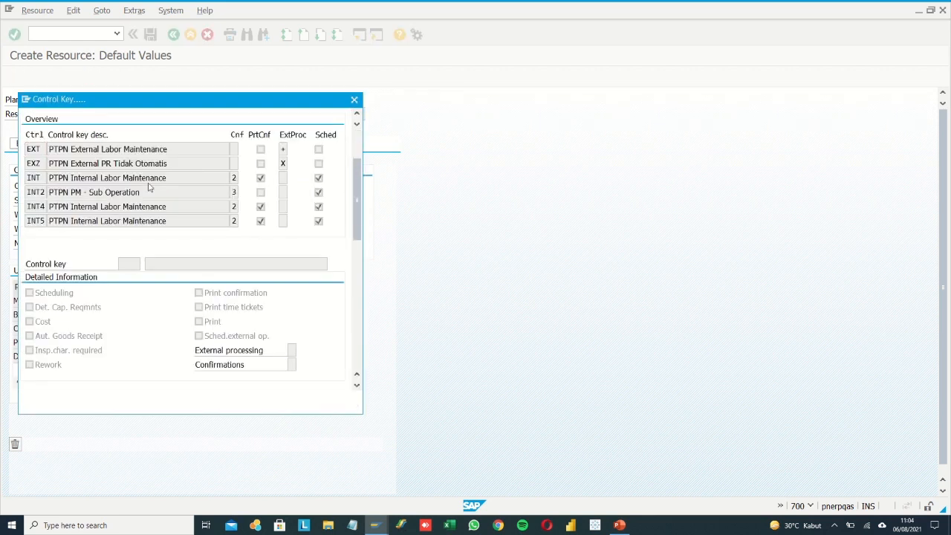
{"action": "scroll", "coordinate": [149, 186], "scroll_direction": "down", "scroll_amount": 2}
{"action": "scroll", "coordinate": [148, 183], "scroll_direction": "down", "scroll_amount": 1}
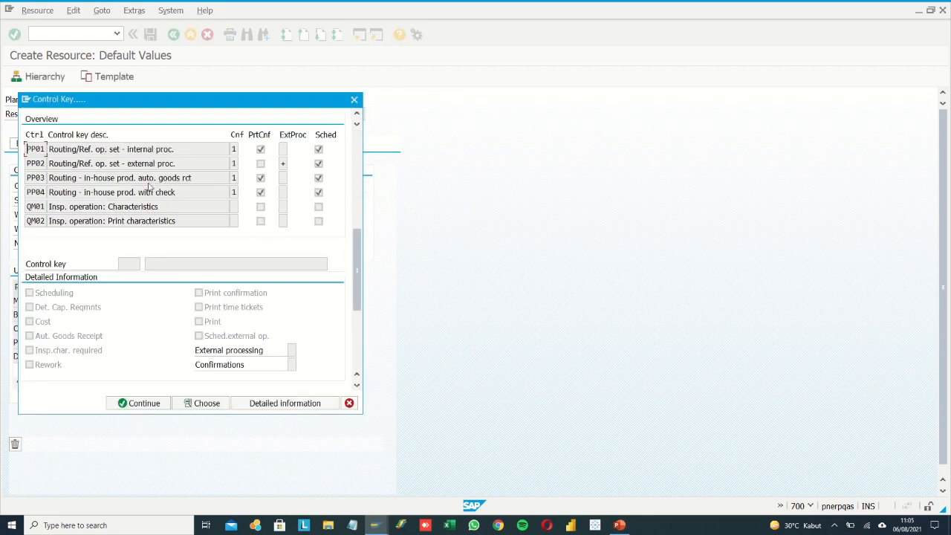
{"action": "scroll", "coordinate": [148, 182], "scroll_direction": "down", "scroll_amount": 3}
{"action": "scroll", "coordinate": [150, 182], "scroll_direction": "down", "scroll_amount": 2}
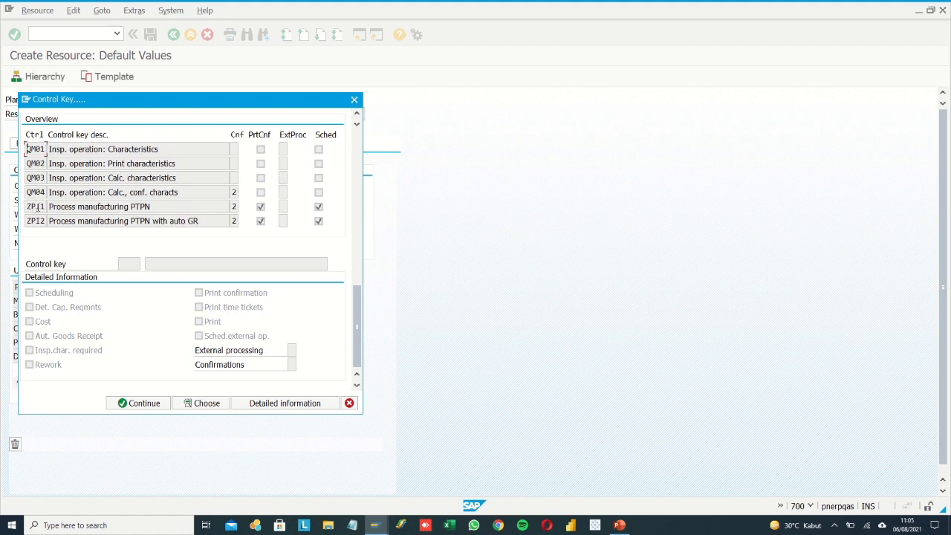
{"action": "double_click", "coordinate": [37, 206]}
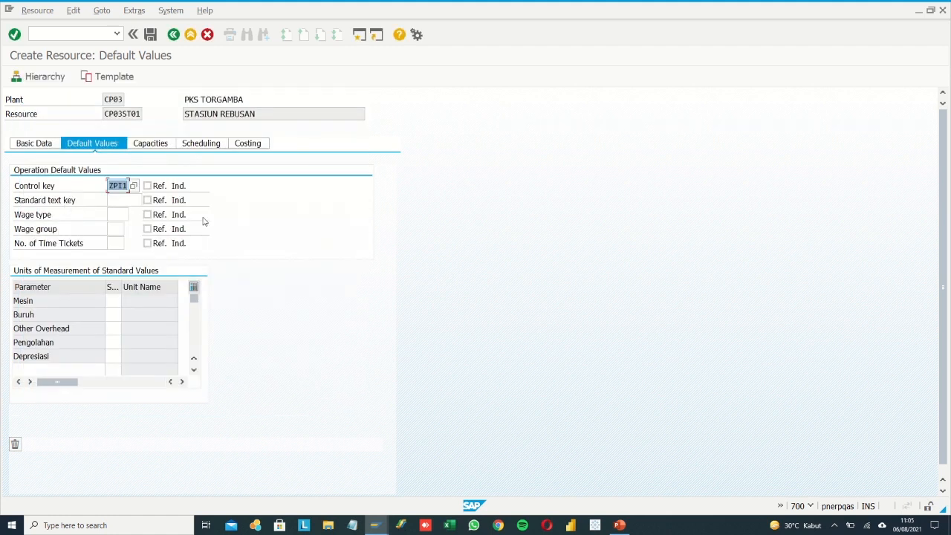
Step: Set the standard value units in the default values to HR for Mesin and HK for Buruh
{"action": "scroll", "coordinate": [204, 221], "scroll_direction": "down", "scroll_amount": 1}
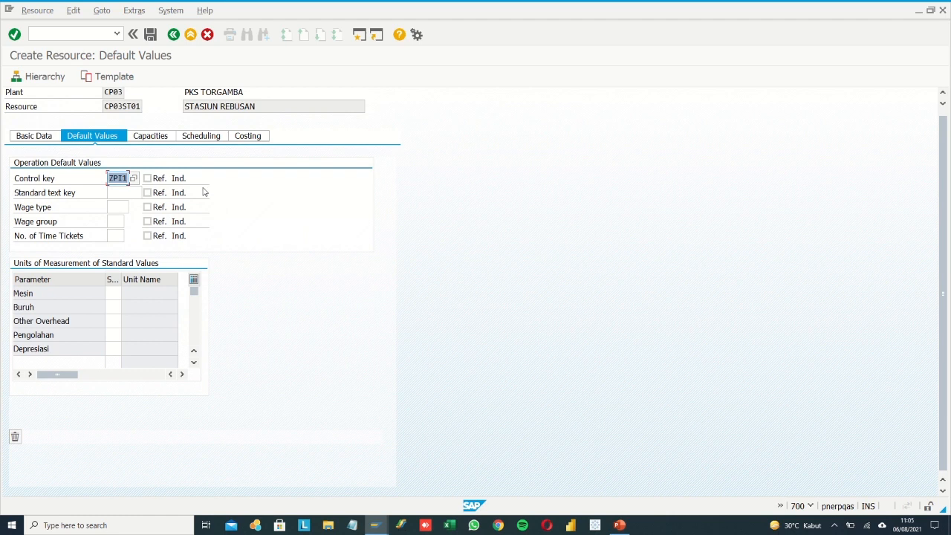
{"action": "scroll", "coordinate": [212, 194], "scroll_direction": "down", "scroll_amount": 1}
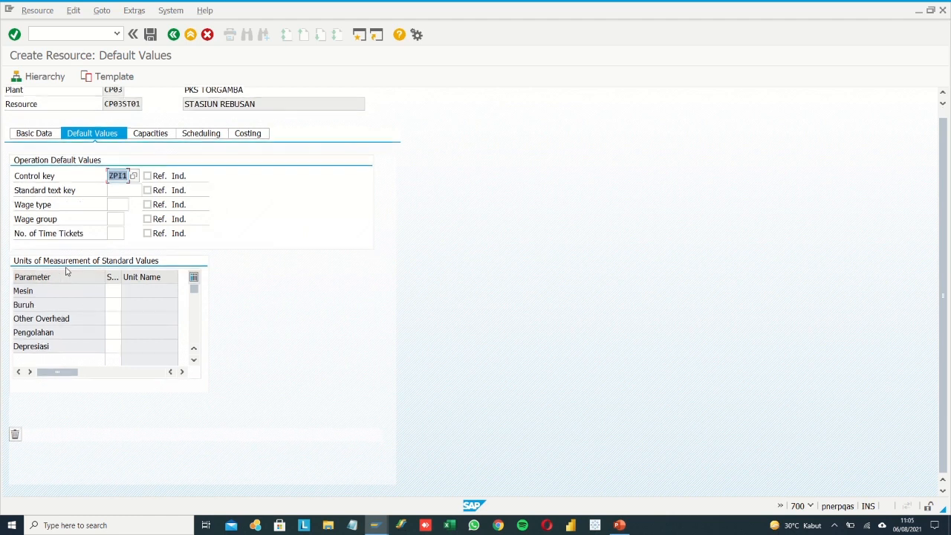
{"action": "left_click", "coordinate": [123, 277]}
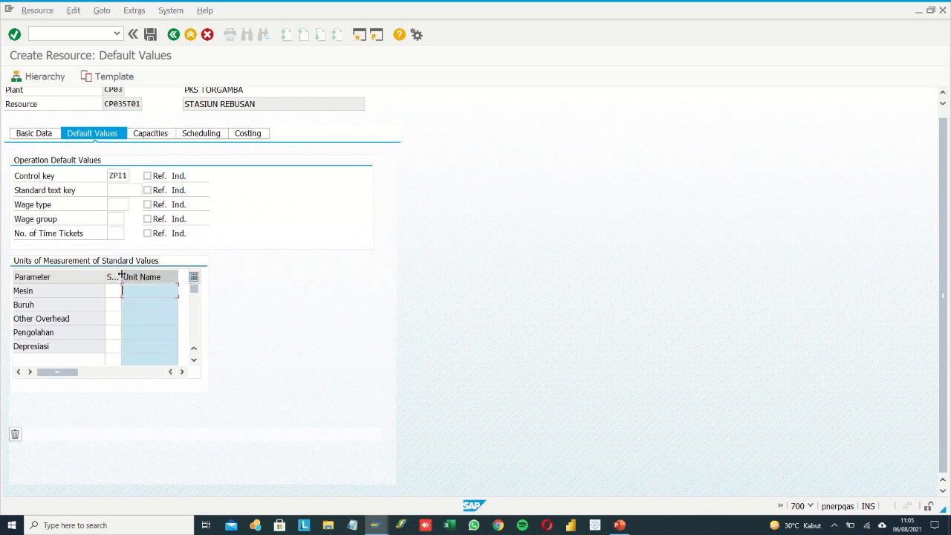
{"action": "left_click", "coordinate": [114, 290]}
{"action": "type", "text": "H"}
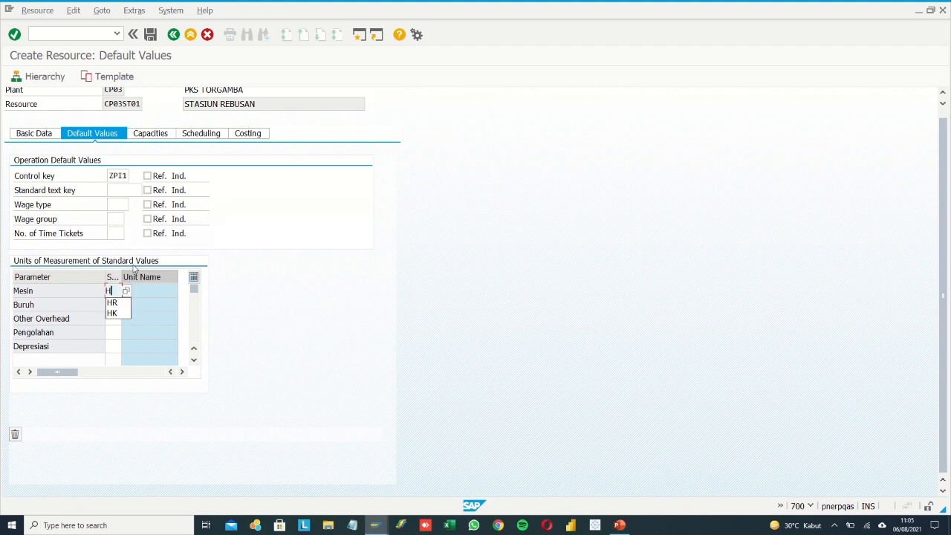
{"action": "left_click", "coordinate": [118, 302]}
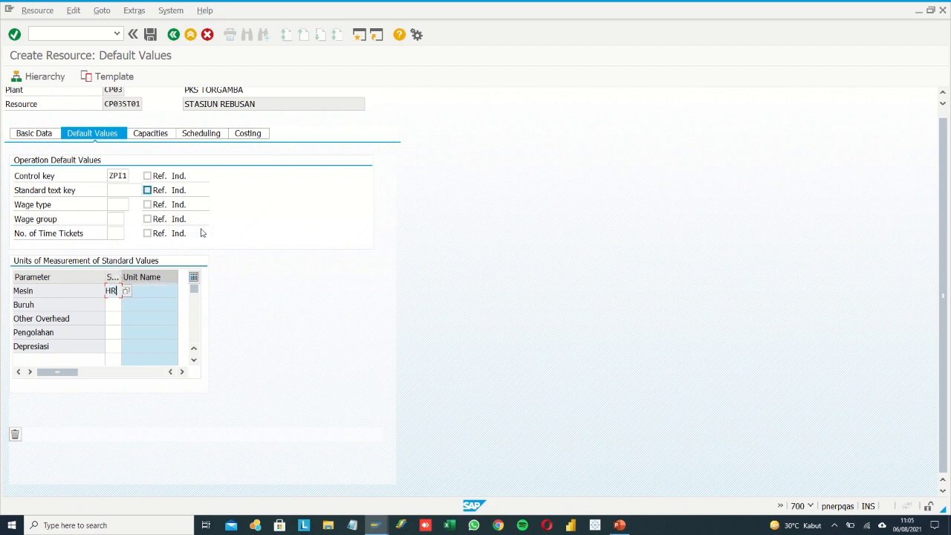
{"action": "left_click", "coordinate": [114, 305]}
{"action": "type", "text": "H"}
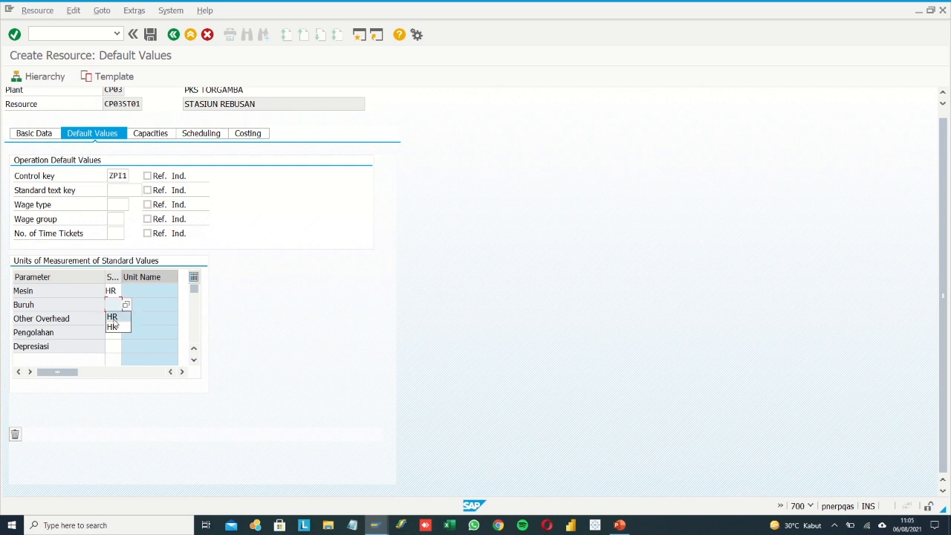
{"action": "left_click", "coordinate": [115, 324]}
Step: Set the standard value units to HK for Other Overhead and HR for both Pengolahan and Depresiasi
{"action": "left_click", "coordinate": [115, 323]}
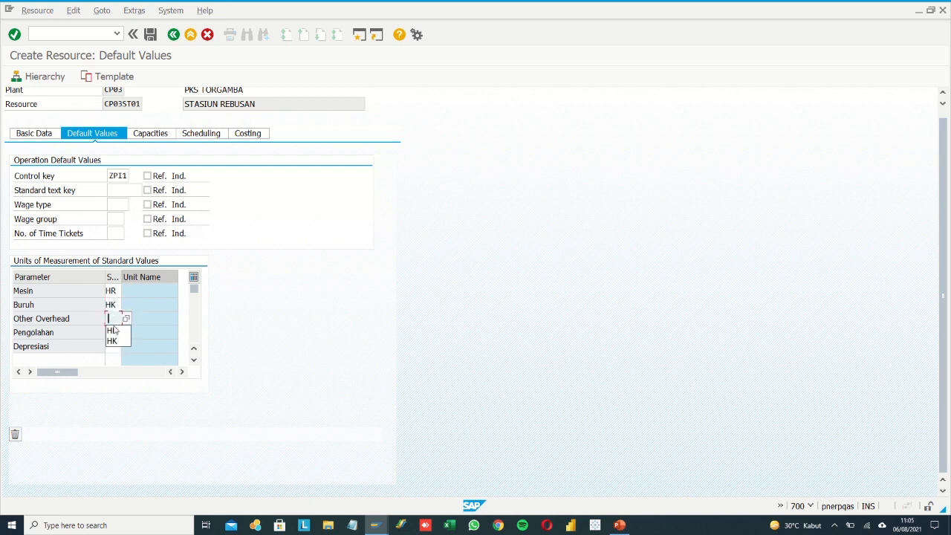
{"action": "left_click", "coordinate": [113, 339]}
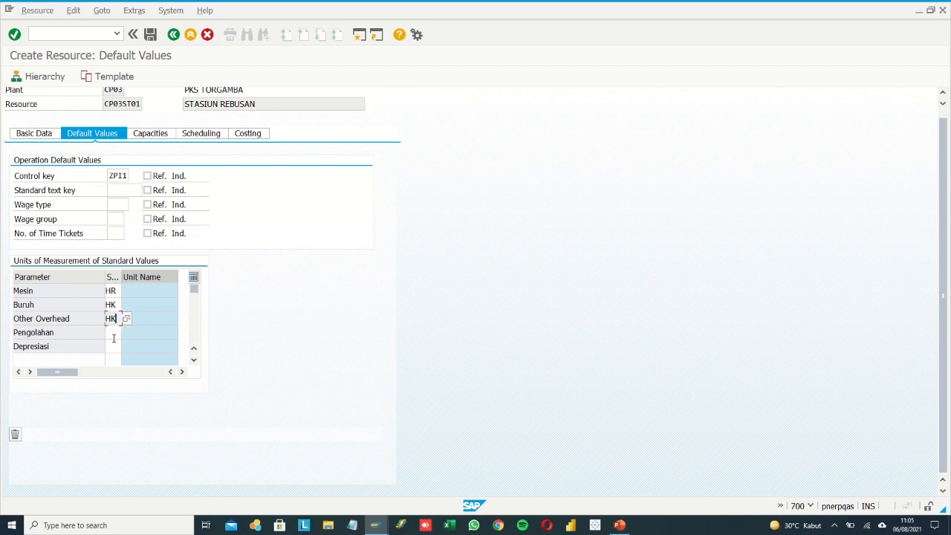
{"action": "left_click", "coordinate": [114, 333]}
{"action": "left_click", "coordinate": [114, 344]}
{"action": "left_click", "coordinate": [114, 345]}
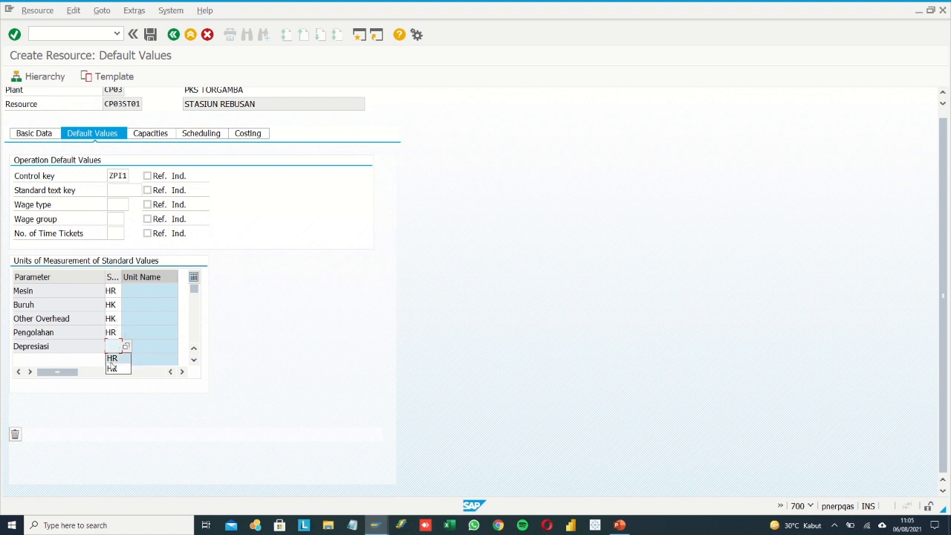
{"action": "left_click", "coordinate": [114, 359]}
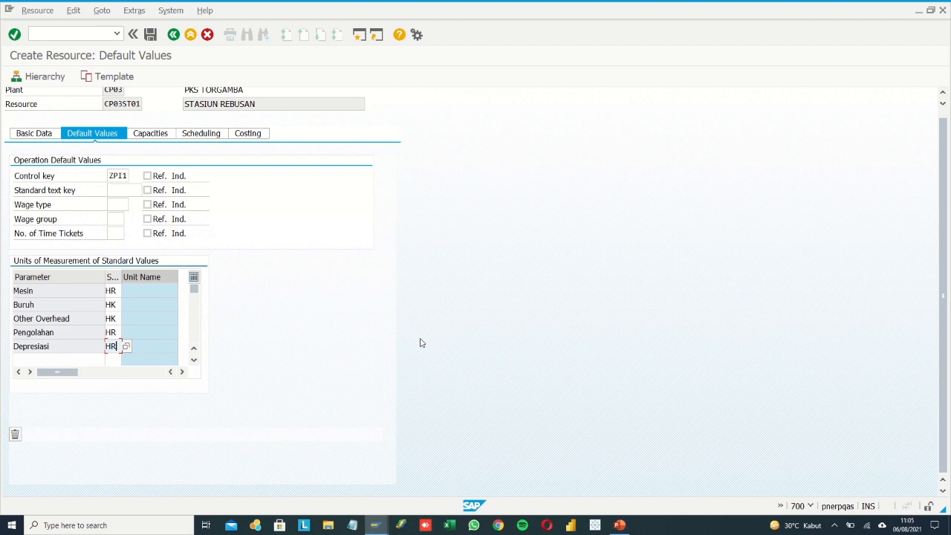
Step: Set the resource's first capacity category to 008, Processing unit
{"action": "left_click", "coordinate": [168, 140]}
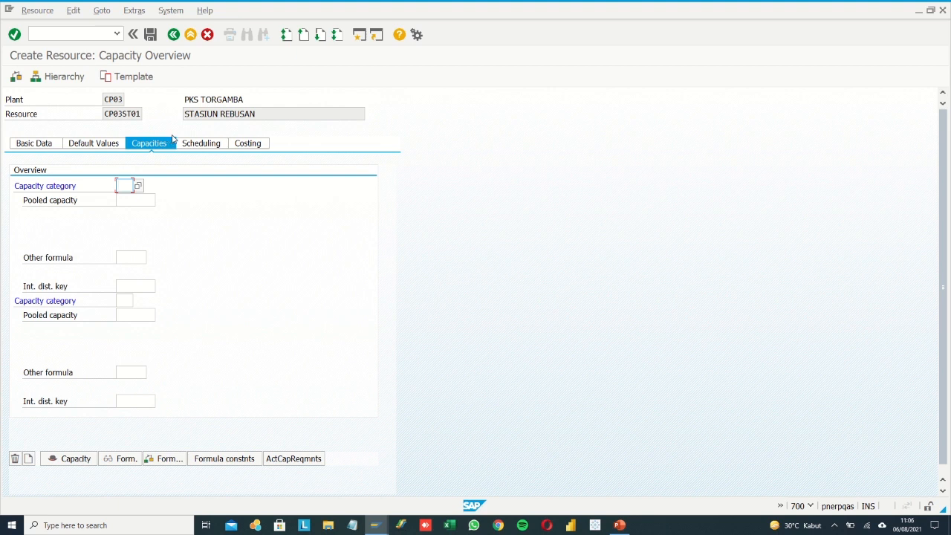
{"action": "left_click", "coordinate": [137, 186]}
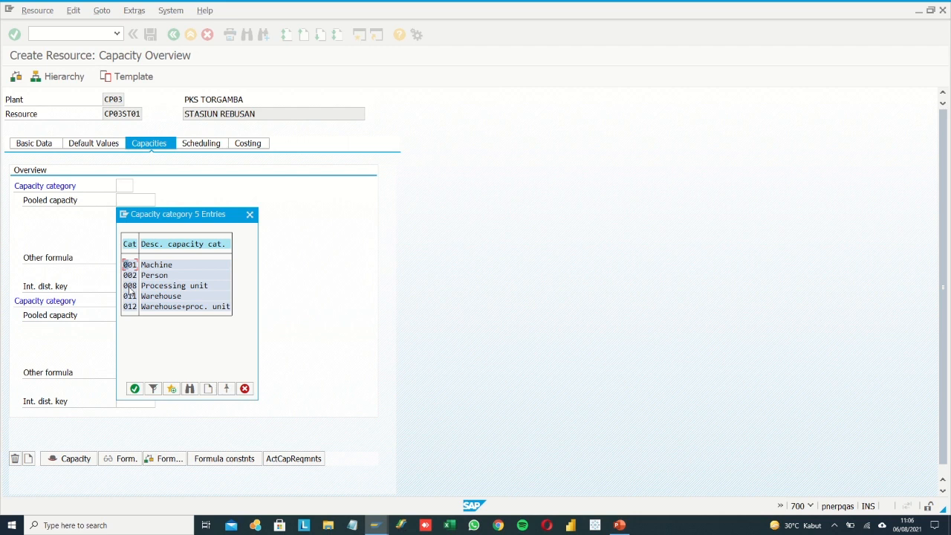
{"action": "double_click", "coordinate": [130, 286]}
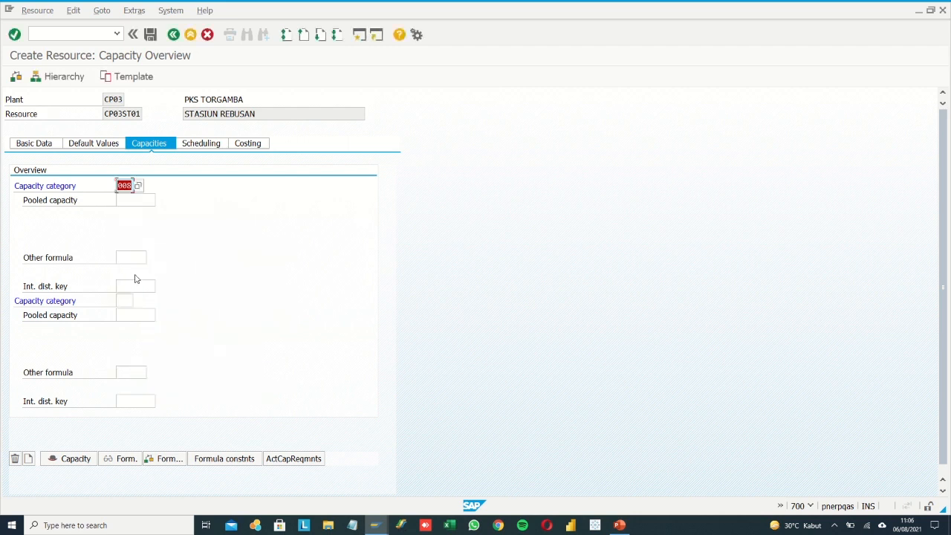
Step: Assign ZAP008 (Prod.: Pengolahan) as the other formula of capacity category 008 and continue to the capacity header
{"action": "left_click", "coordinate": [131, 258]}
{"action": "left_click", "coordinate": [150, 258]}
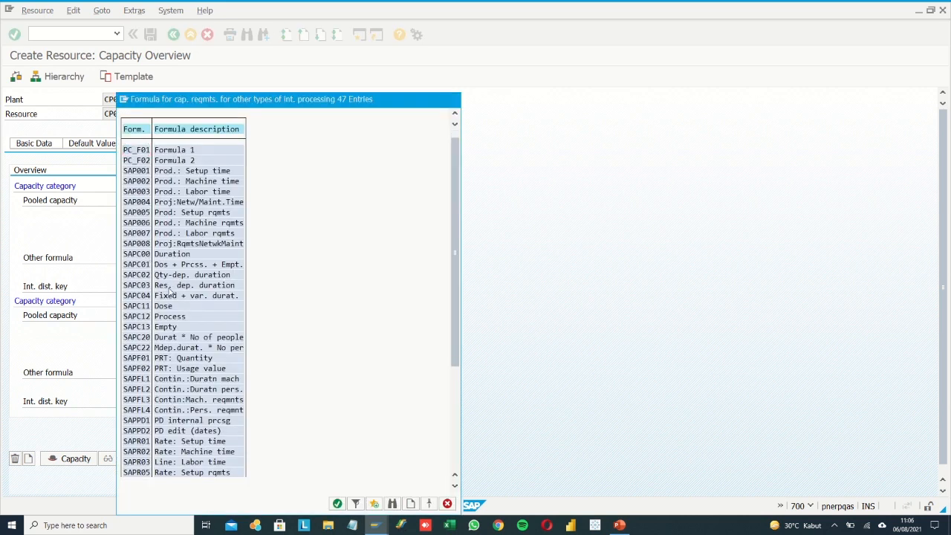
{"action": "scroll", "coordinate": [169, 290], "scroll_direction": "down", "scroll_amount": 2}
{"action": "scroll", "coordinate": [170, 292], "scroll_direction": "down", "scroll_amount": 2}
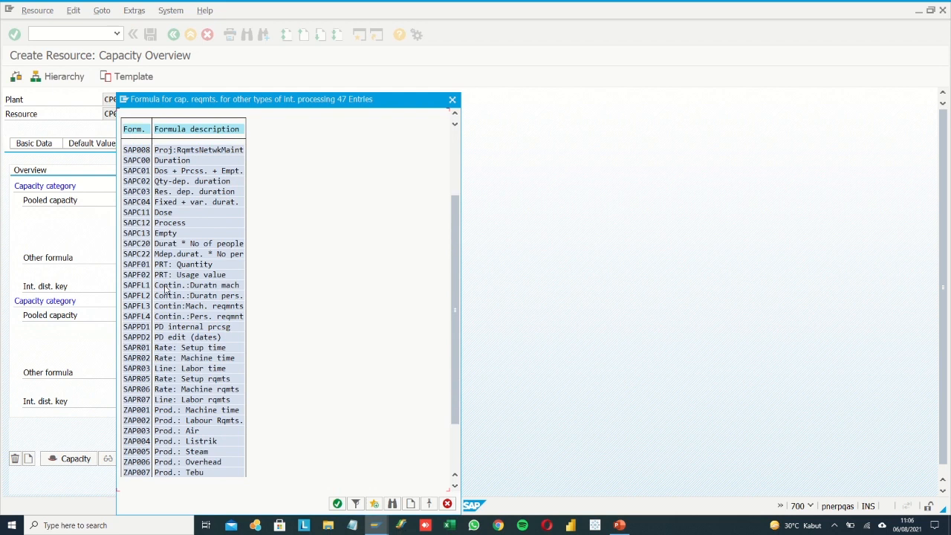
{"action": "scroll", "coordinate": [153, 435], "scroll_direction": "down", "scroll_amount": 2}
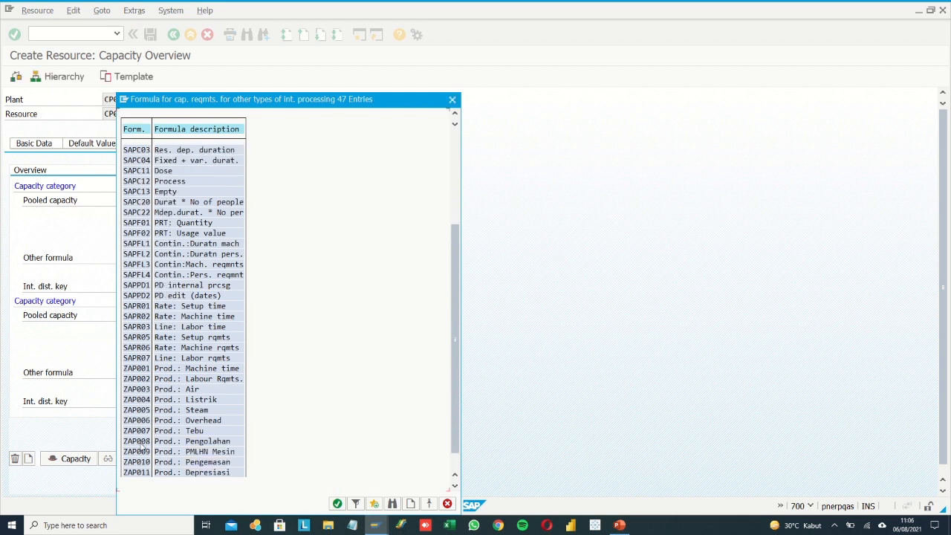
{"action": "double_click", "coordinate": [138, 444]}
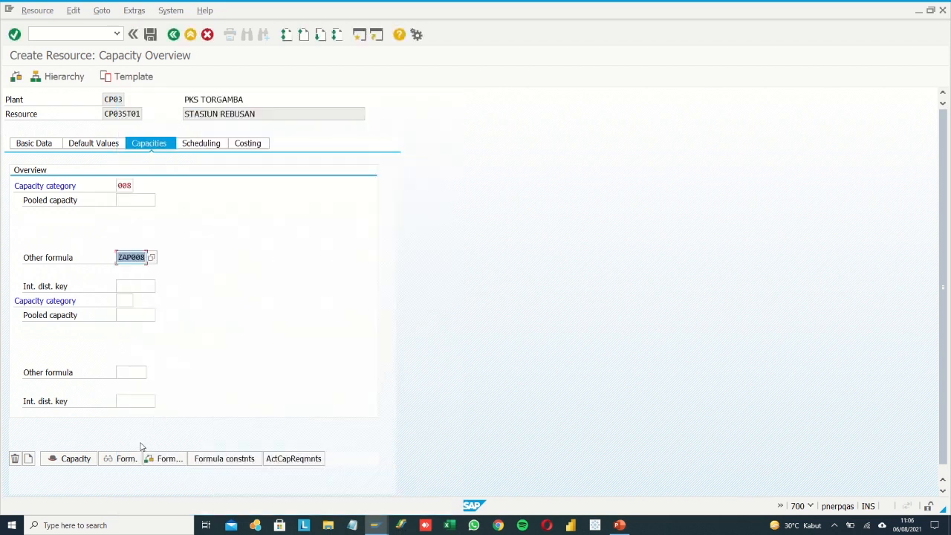
{"action": "key", "text": "Return"}
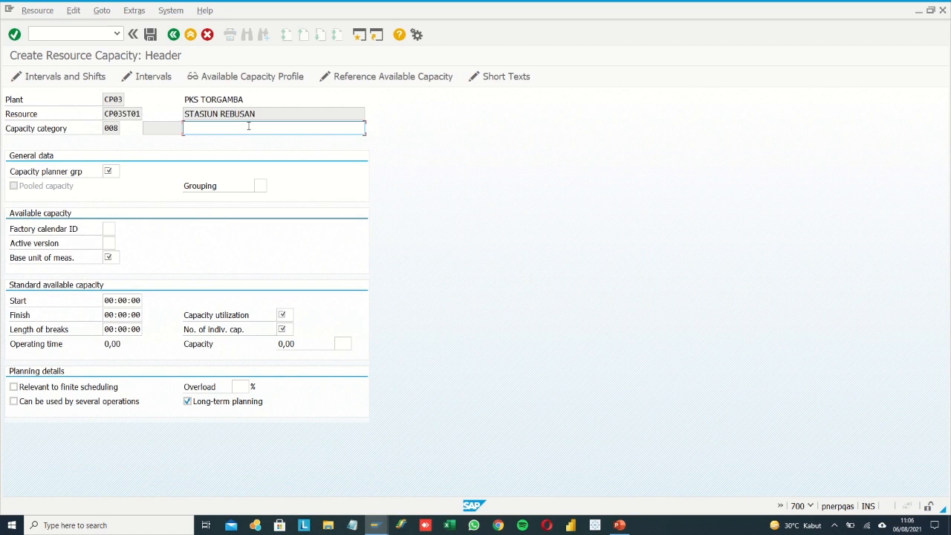
Step: Copy the resource description STASIUN REBUSAN into the description of capacity category 008
{"action": "left_click_drag", "start_coordinate": [261, 116], "coordinate": [177, 117]}
{"action": "key", "text": "ctrl+c"}
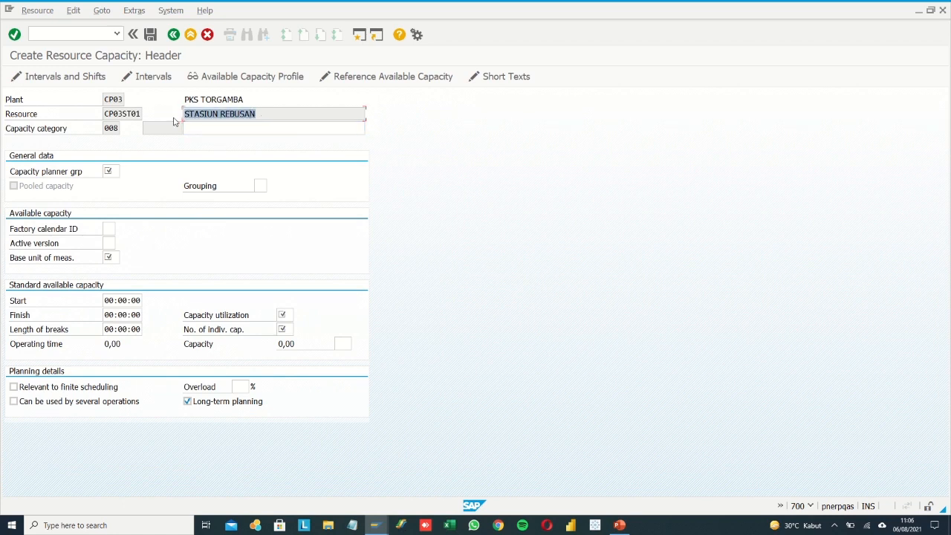
{"action": "left_click", "coordinate": [188, 131]}
{"action": "key", "text": "ctrl+v"}
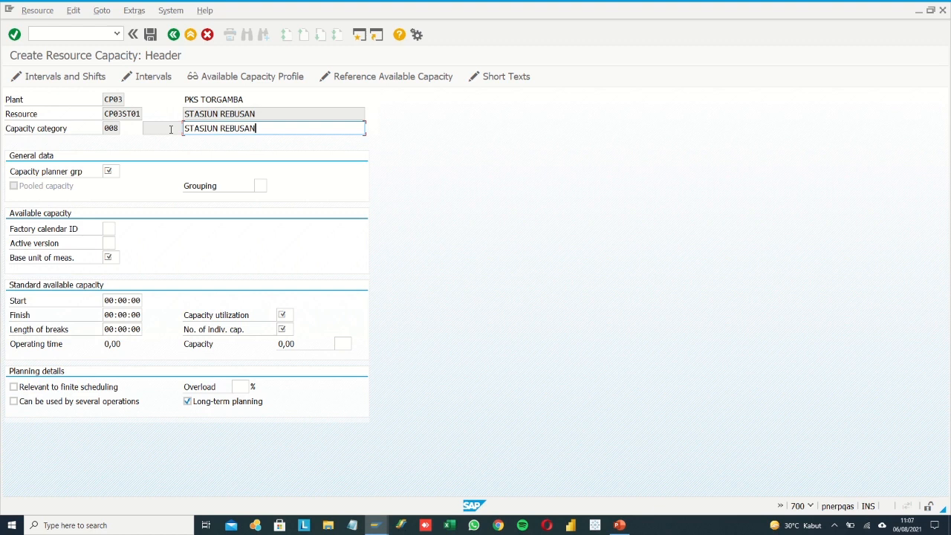
Step: Set the capacity planner group to C03, Planner CP03
{"action": "left_click", "coordinate": [112, 172]}
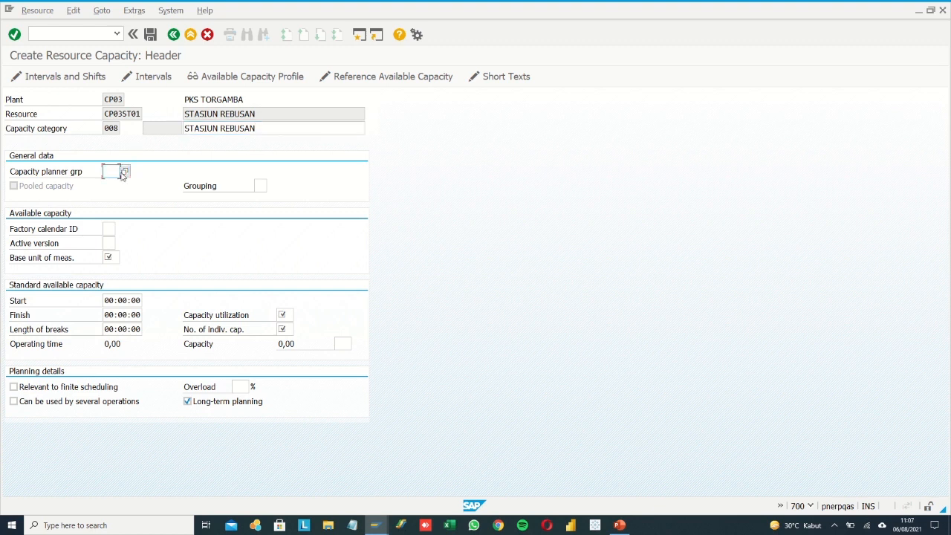
{"action": "left_click", "coordinate": [125, 171]}
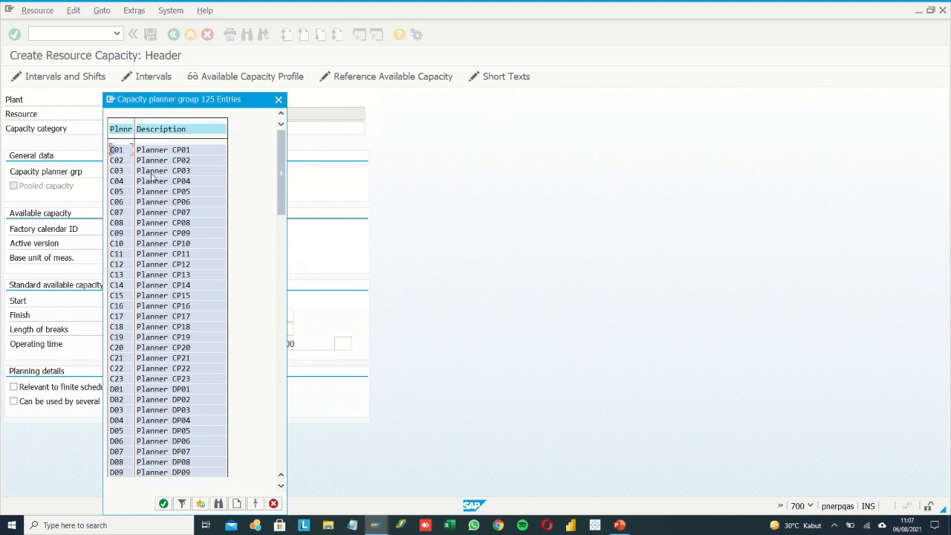
{"action": "left_click", "coordinate": [128, 173]}
{"action": "double_click", "coordinate": [128, 174]}
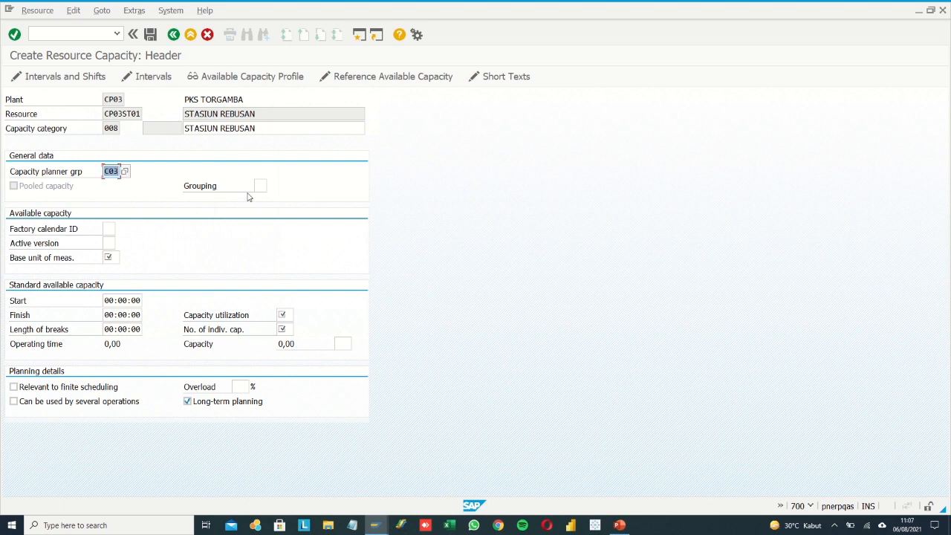
Step: Set the factory calendar of the available capacity to Z1, Factory Calendar PTPN 7 Hari Kerja
{"action": "left_click", "coordinate": [111, 229]}
{"action": "left_click", "coordinate": [121, 229]}
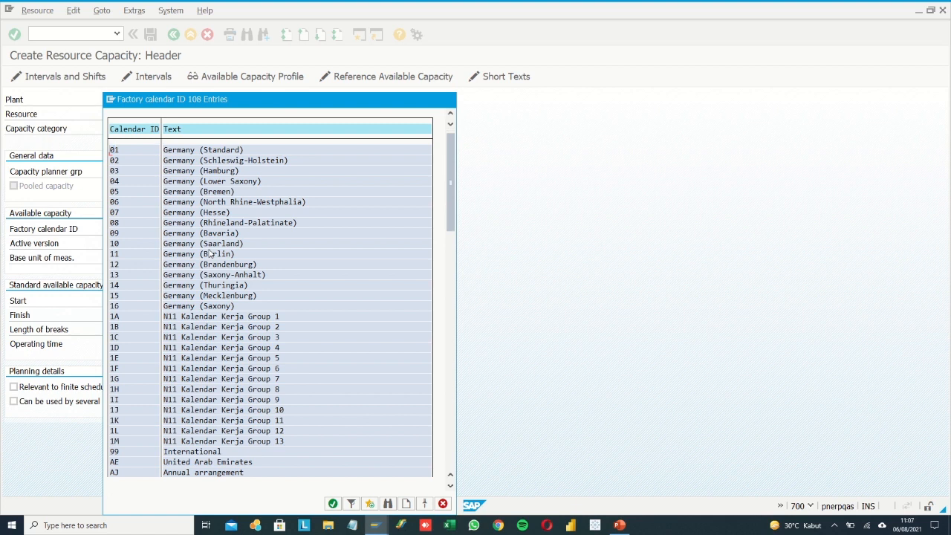
{"action": "scroll", "coordinate": [210, 253], "scroll_direction": "down", "scroll_amount": 3}
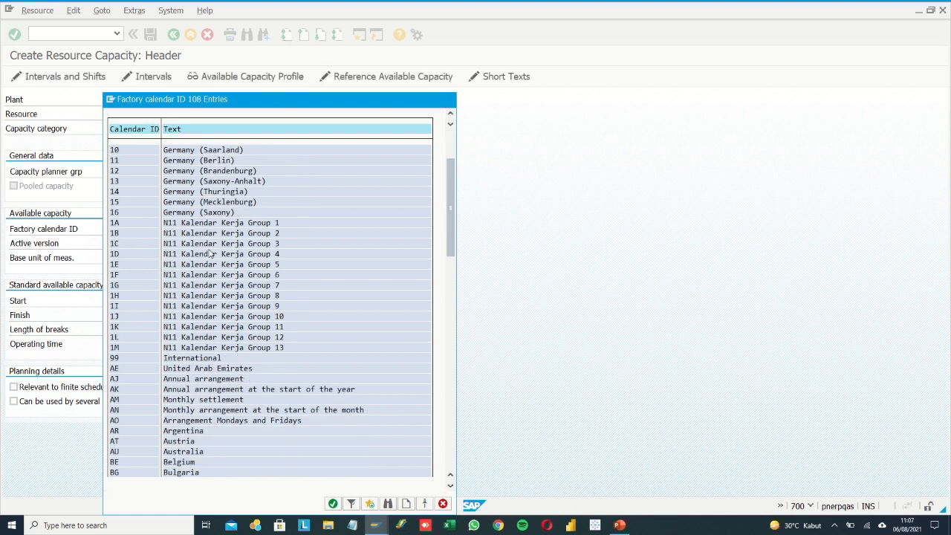
{"action": "scroll", "coordinate": [210, 254], "scroll_direction": "down", "scroll_amount": 1}
{"action": "left_click_drag", "start_coordinate": [448, 214], "coordinate": [469, 394]}
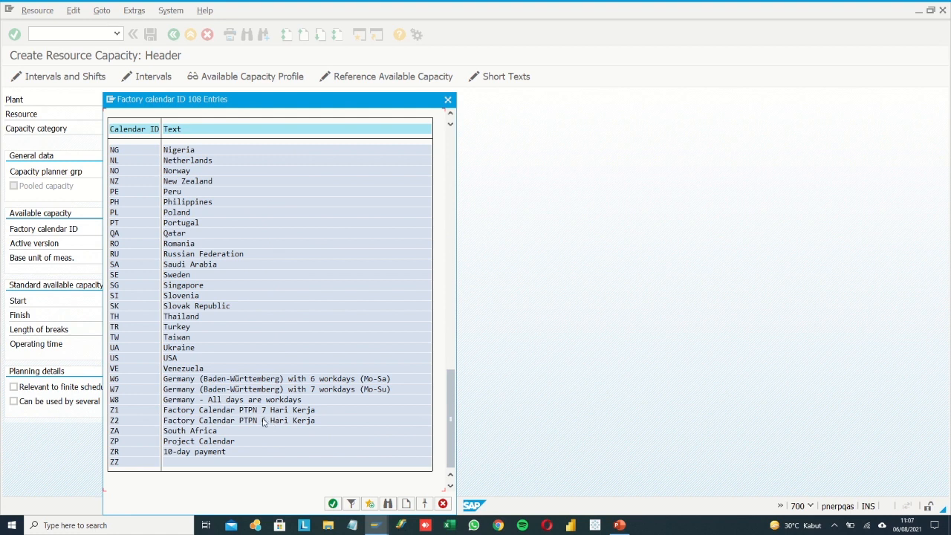
{"action": "double_click", "coordinate": [138, 413]}
Step: Set the available capacity's active version to 01 (Normal available capacity) and its base unit of measure to HR
{"action": "left_click", "coordinate": [113, 243]}
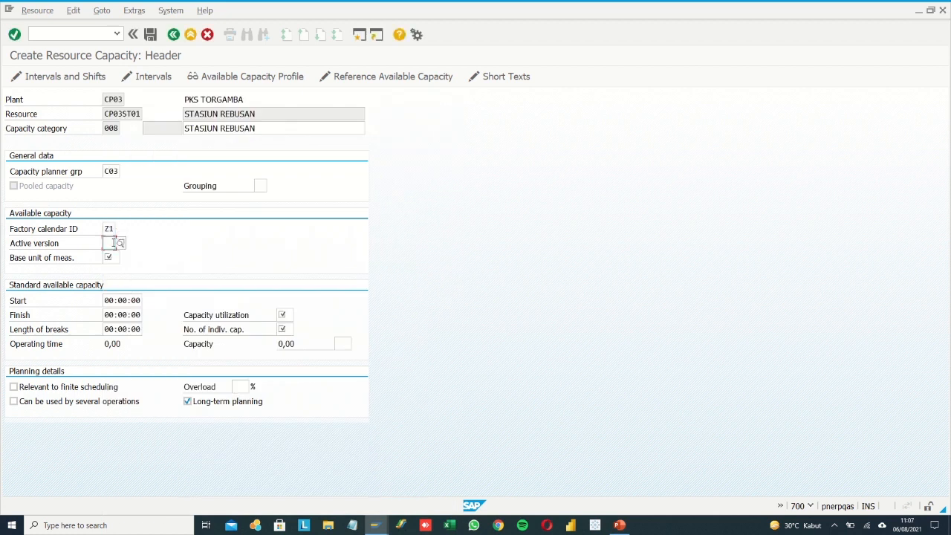
{"action": "left_click", "coordinate": [119, 243]}
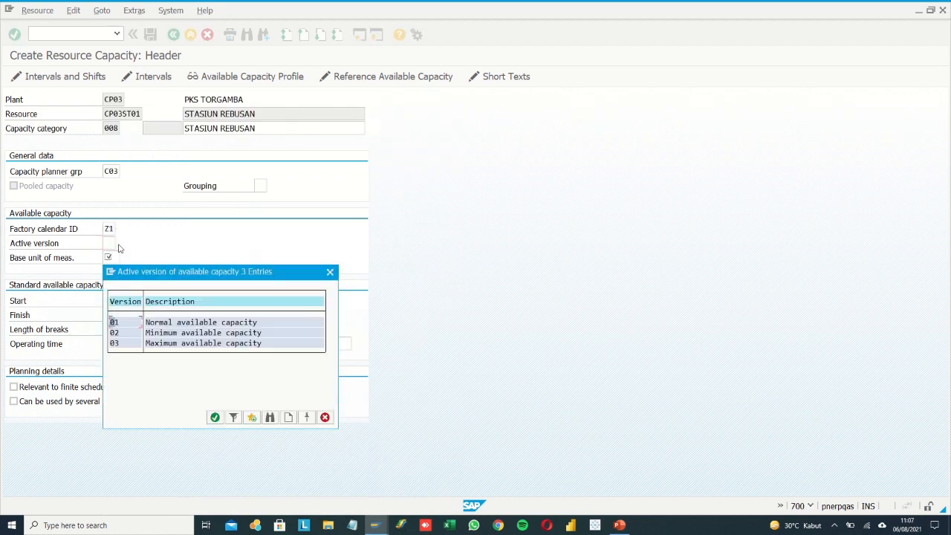
{"action": "double_click", "coordinate": [115, 323]}
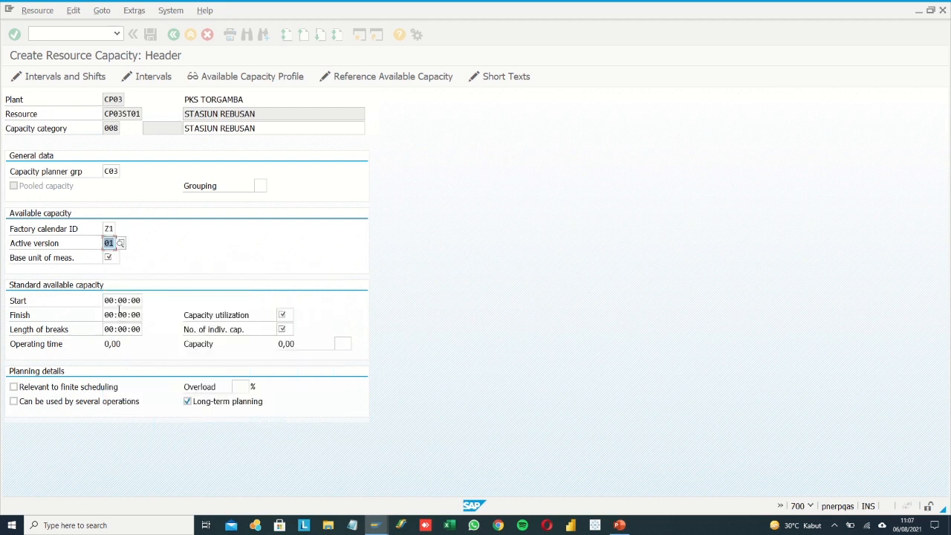
{"action": "left_click", "coordinate": [112, 258]}
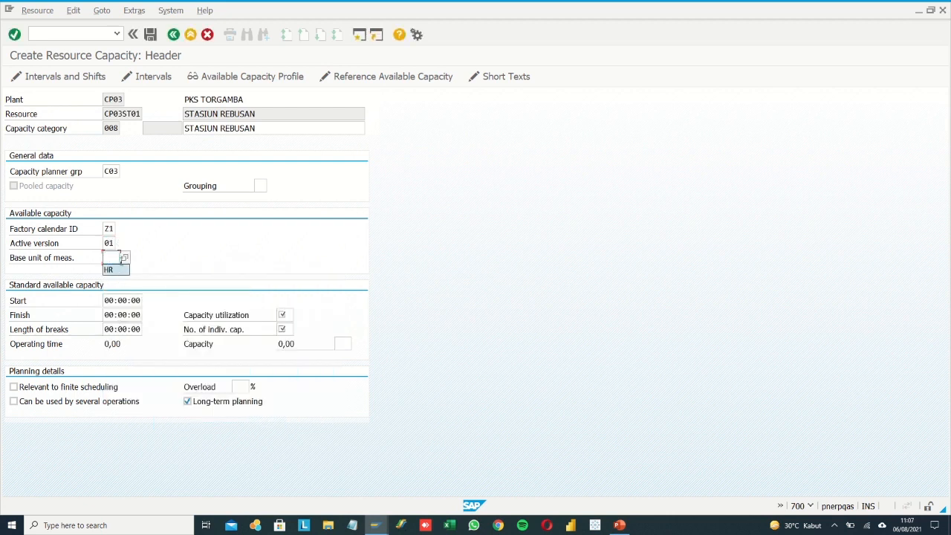
{"action": "left_click", "coordinate": [124, 258]}
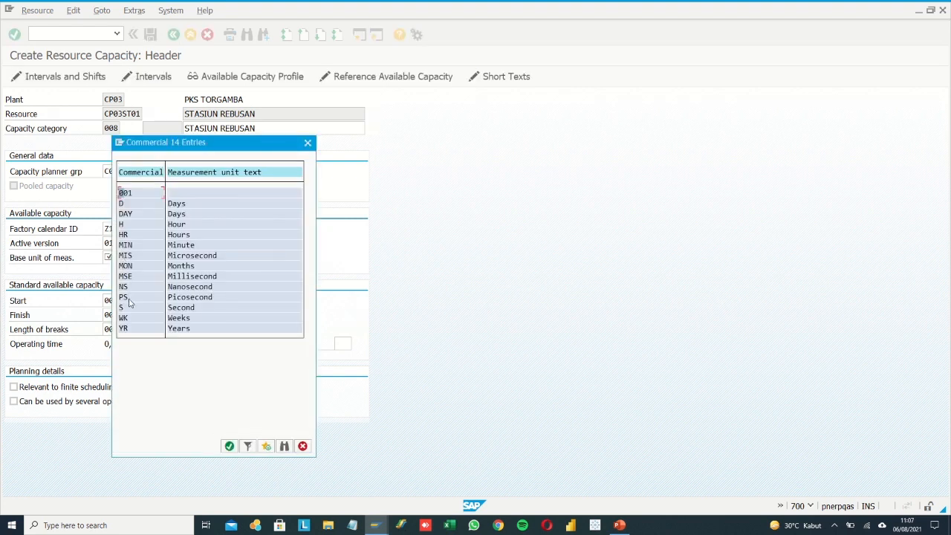
{"action": "double_click", "coordinate": [147, 238]}
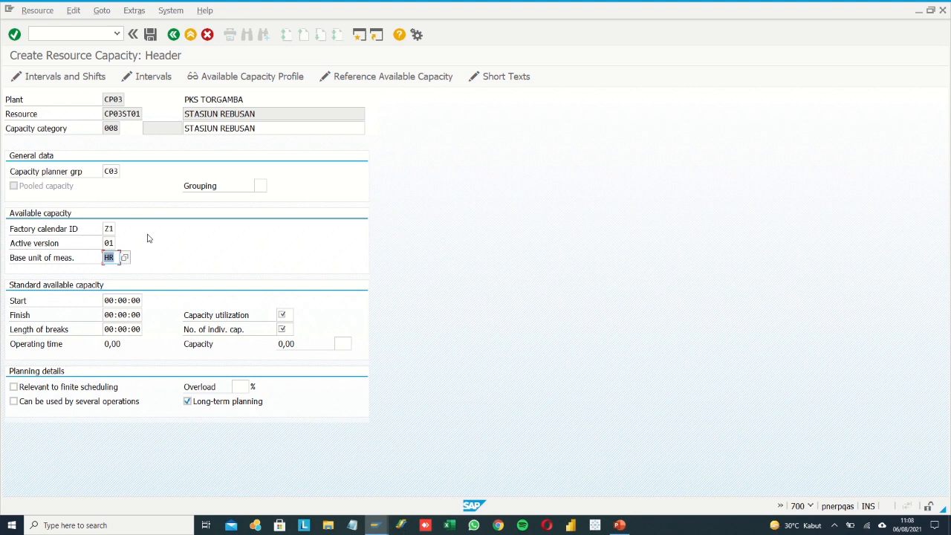
{"action": "left_click", "coordinate": [117, 257]}
Step: Set the capacity's shift grouping to E1, 2 Shift - 01
{"action": "left_click", "coordinate": [260, 186]}
{"action": "left_click", "coordinate": [272, 186]}
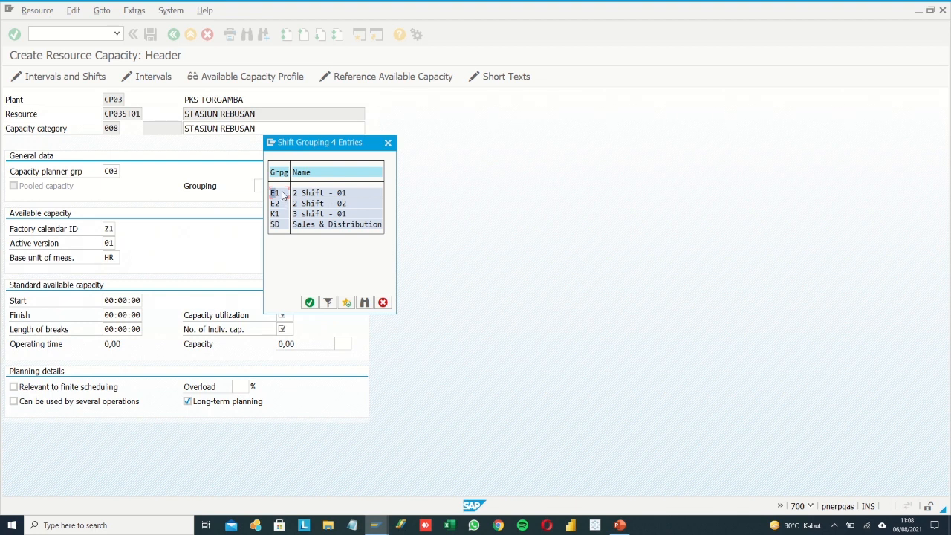
{"action": "double_click", "coordinate": [275, 193]}
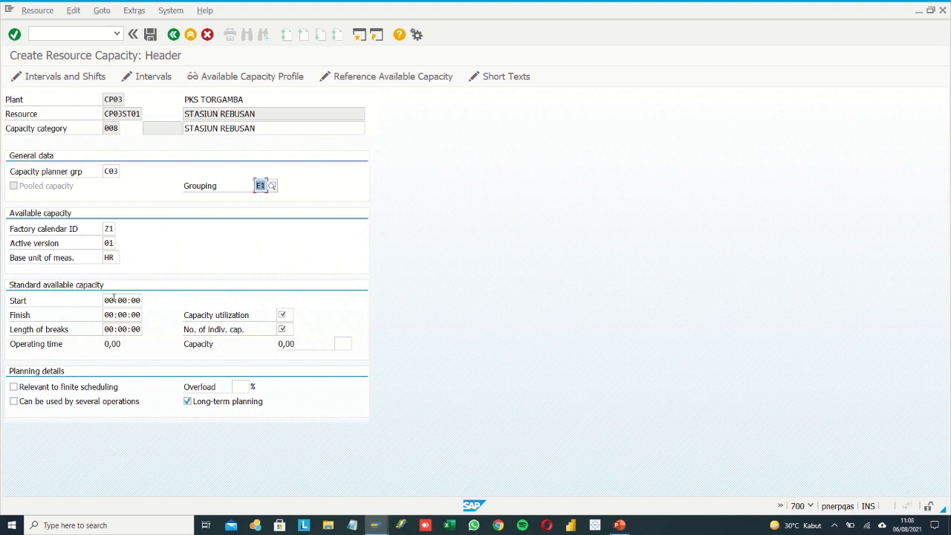
Step: Set both the start and finish times of the standard available capacity to 07:00:00
{"action": "left_click", "coordinate": [115, 299]}
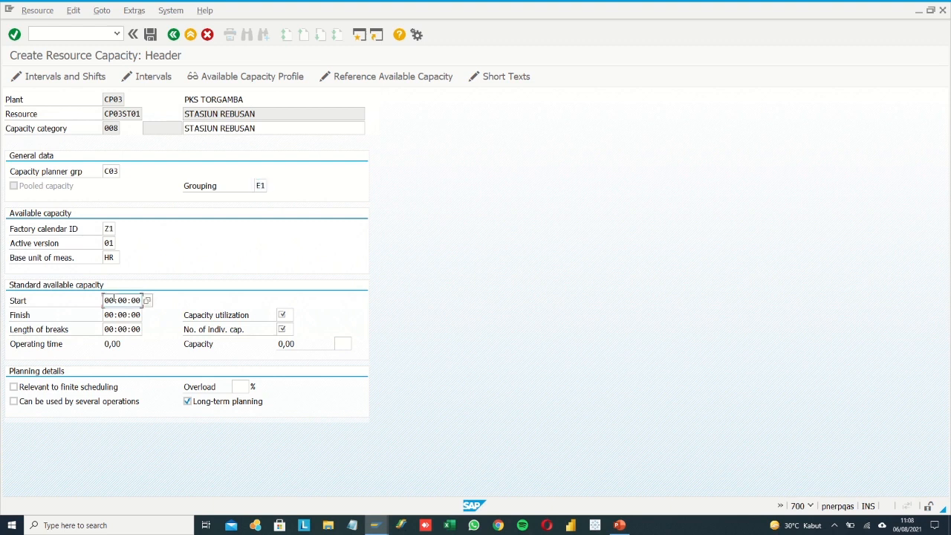
{"action": "key", "text": "BackSpace"}
{"action": "type", "text": "7"}
{"action": "left_click", "coordinate": [112, 313]}
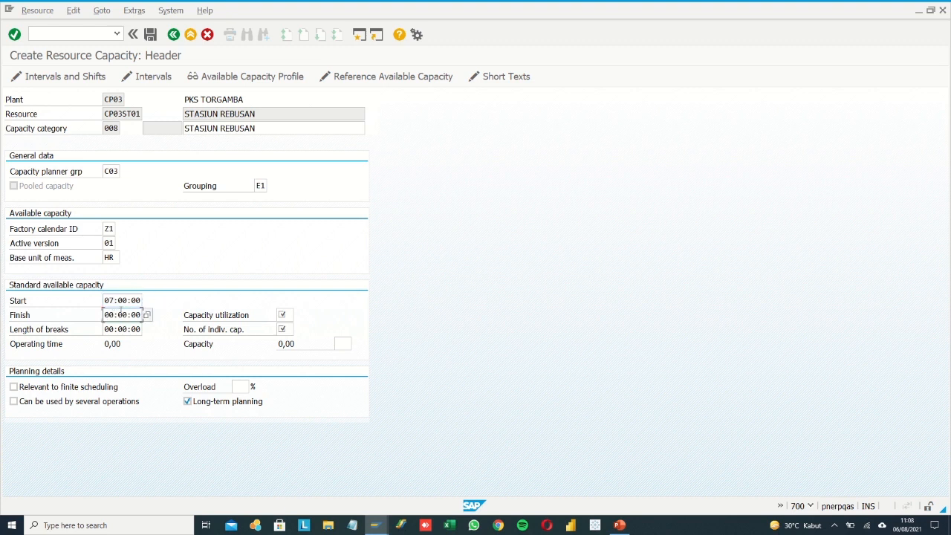
{"action": "key", "text": "BackSpace"}
{"action": "type", "text": "7"}
Step: Set the capacity utilization to 100 and the number of individual capacities to 1, and return to the capacity overview
{"action": "left_click", "coordinate": [289, 315]}
{"action": "type", "text": "100"}
{"action": "left_click", "coordinate": [290, 329]}
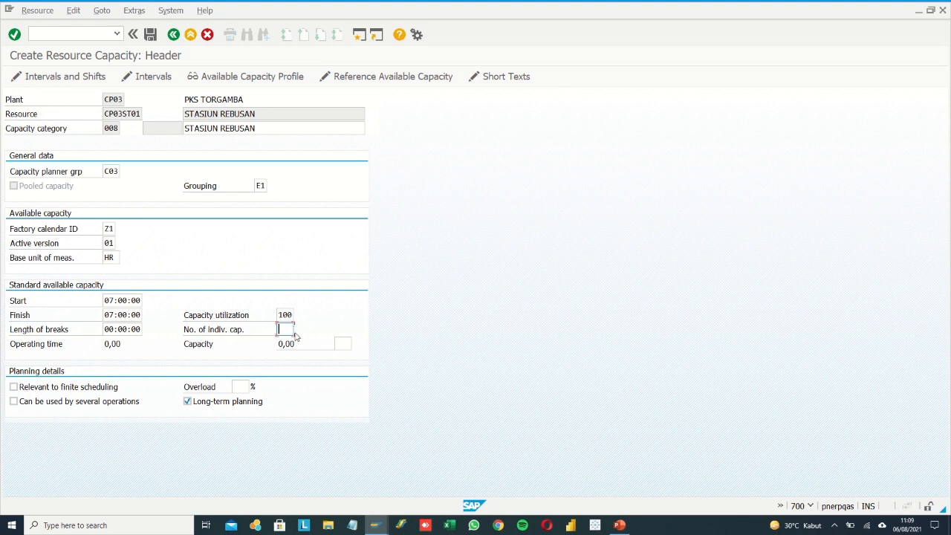
{"action": "type", "text": "1"}
{"action": "key", "text": "F3"}
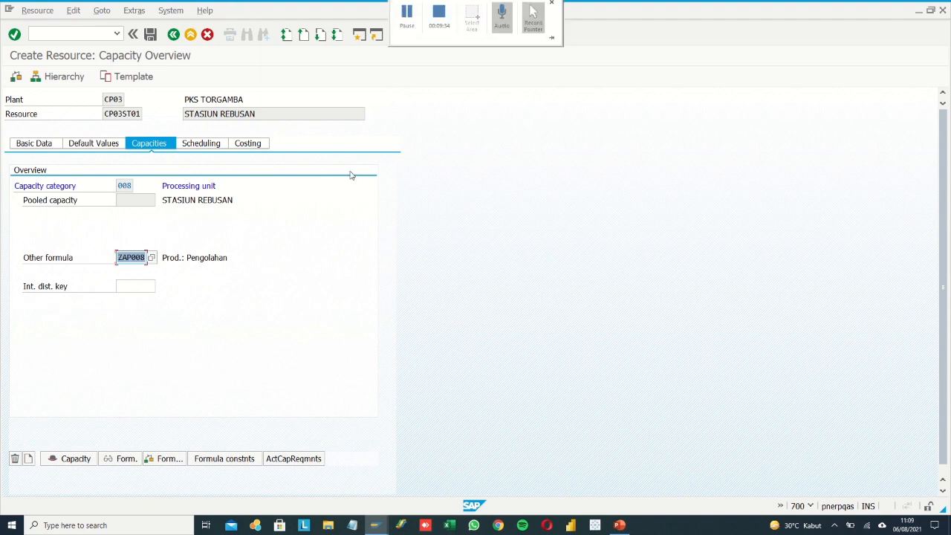
Step: Set the resource's scheduling basis to capacity category 008, Processing unit
{"action": "left_click", "coordinate": [211, 147]}
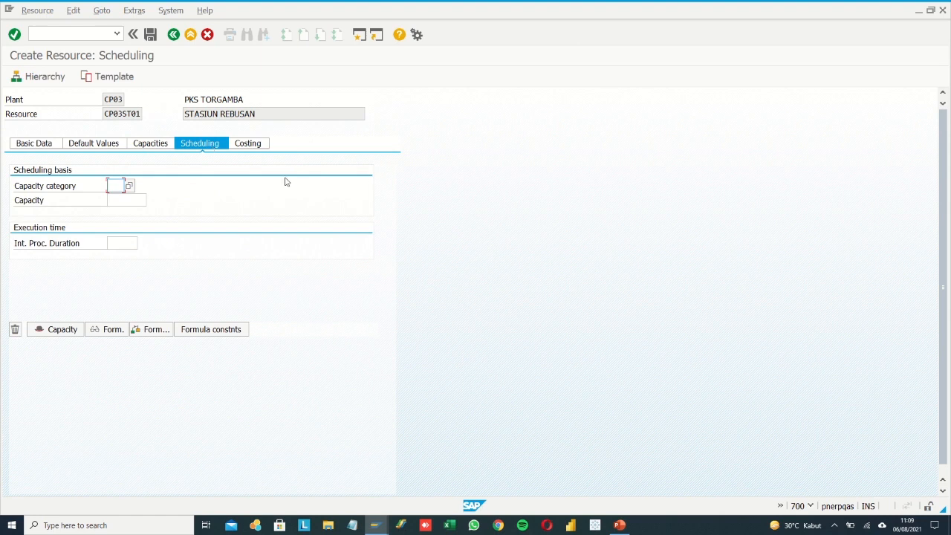
{"action": "left_click", "coordinate": [129, 185]}
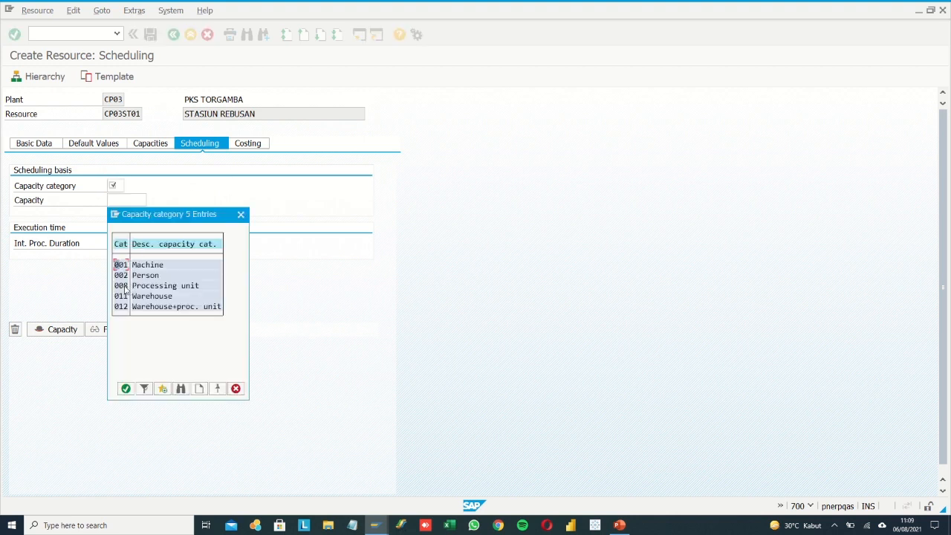
{"action": "double_click", "coordinate": [125, 288]}
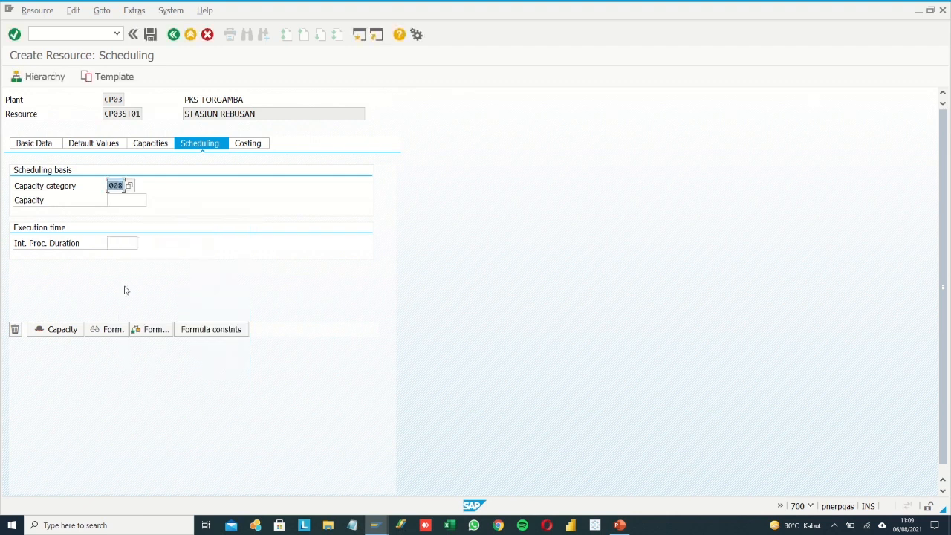
Step: Assign formula ZAP002, Prod.: Labour Rqmts., as the internal processing duration in the scheduling data
{"action": "left_click", "coordinate": [131, 244]}
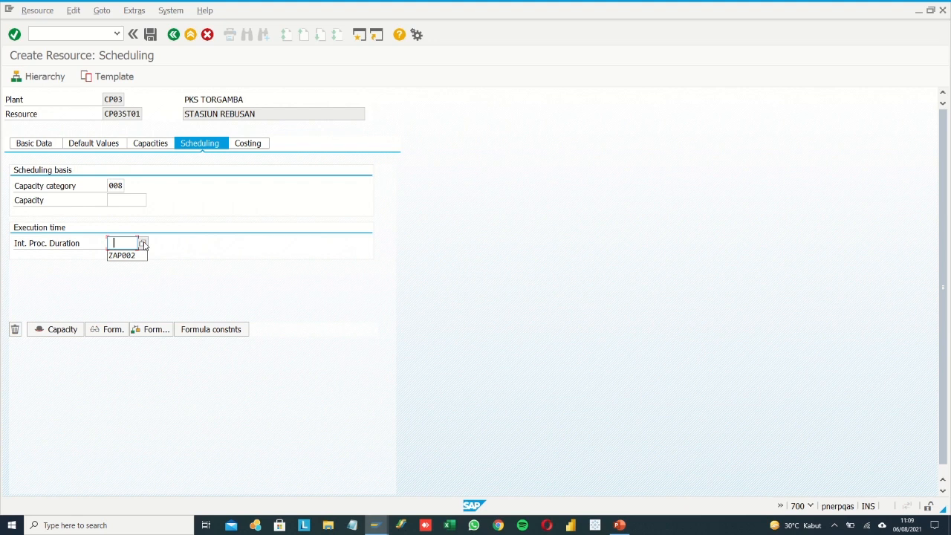
{"action": "left_click", "coordinate": [146, 244]}
{"action": "left_click", "coordinate": [147, 246]}
{"action": "scroll", "coordinate": [145, 252], "scroll_direction": "down", "scroll_amount": 3}
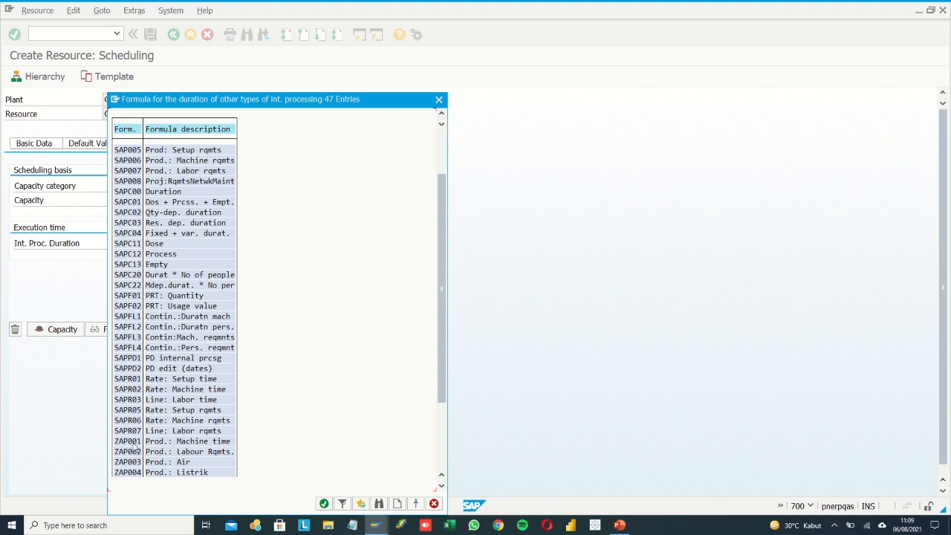
{"action": "double_click", "coordinate": [134, 449]}
{"action": "key", "text": "BackSpace"}
{"action": "left_click", "coordinate": [127, 258]}
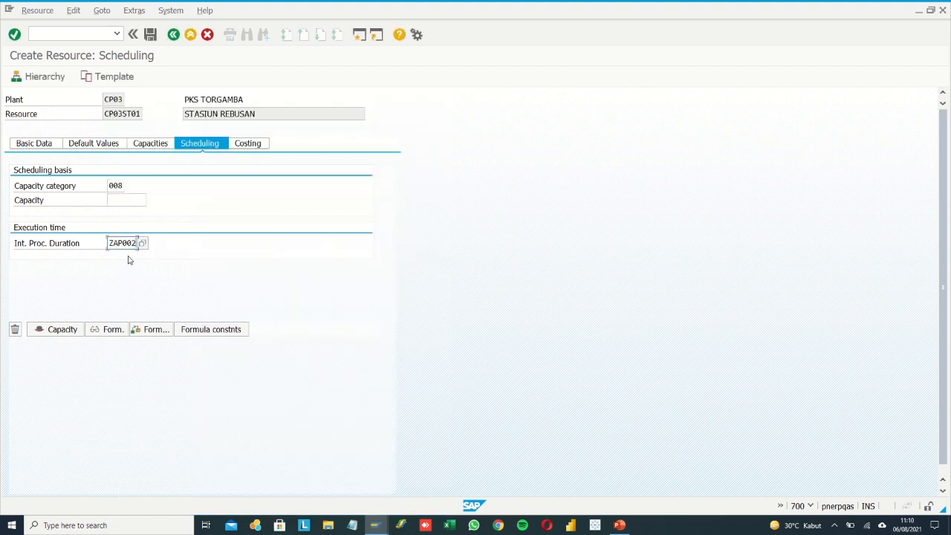
{"action": "key", "text": "Return"}
{"action": "key", "text": "Return"}
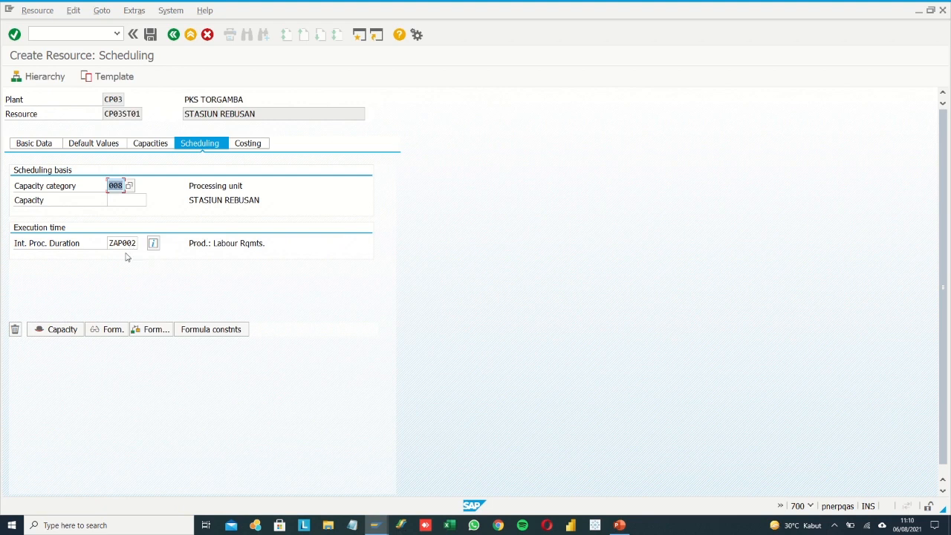
Step: Set the start date of the resource's cost center assignment to 01.01.2021 in the costing data
{"action": "left_click", "coordinate": [248, 145]}
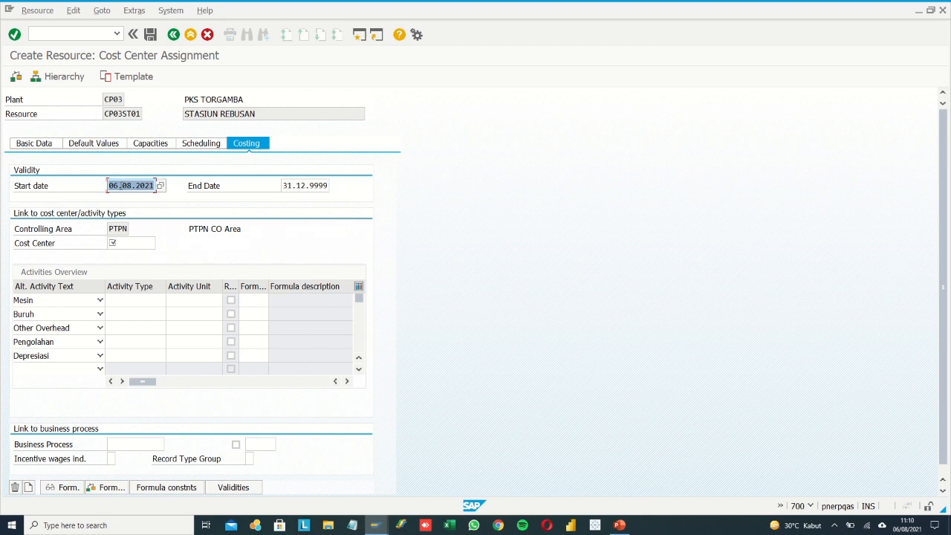
{"action": "left_click", "coordinate": [109, 186]}
{"action": "key", "text": "shift+Right"}
{"action": "key", "text": "shift+Right"}
{"action": "key", "text": "shift+Right"}
{"action": "key", "text": "shift+Right"}
{"action": "key", "text": "shift+Right"}
{"action": "key", "text": "shift+Right"}
{"action": "key", "text": "shift+Right"}
{"action": "key", "text": "shift+Right"}
{"action": "key", "text": "shift+Right"}
{"action": "key", "text": "shift+Right"}
{"action": "key", "text": "BackSpace"}
{"action": "left_click", "coordinate": [130, 198]}
Step: Assign cost center CP03STAT01 (Rebusan) to the resource and save the new resource
{"action": "left_click", "coordinate": [129, 243]}
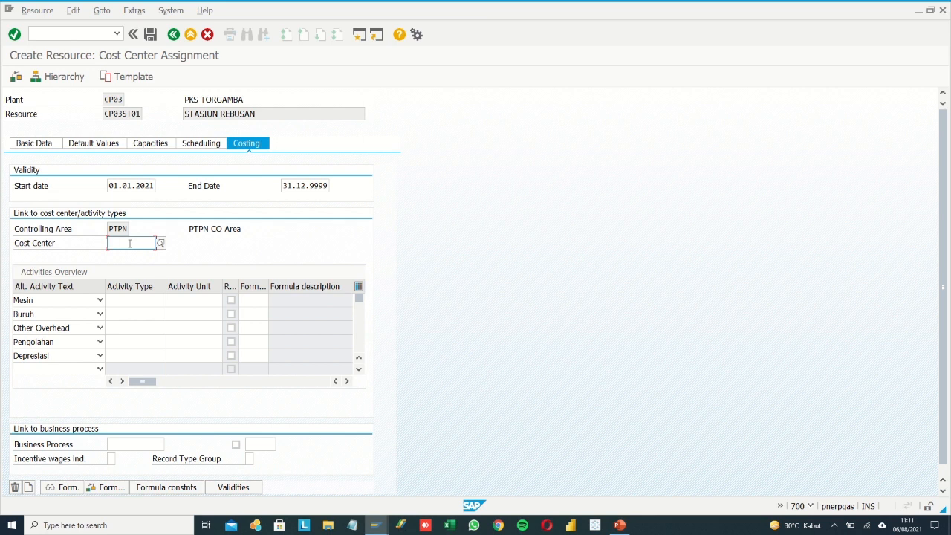
{"action": "type", "text": "CP01ST"}
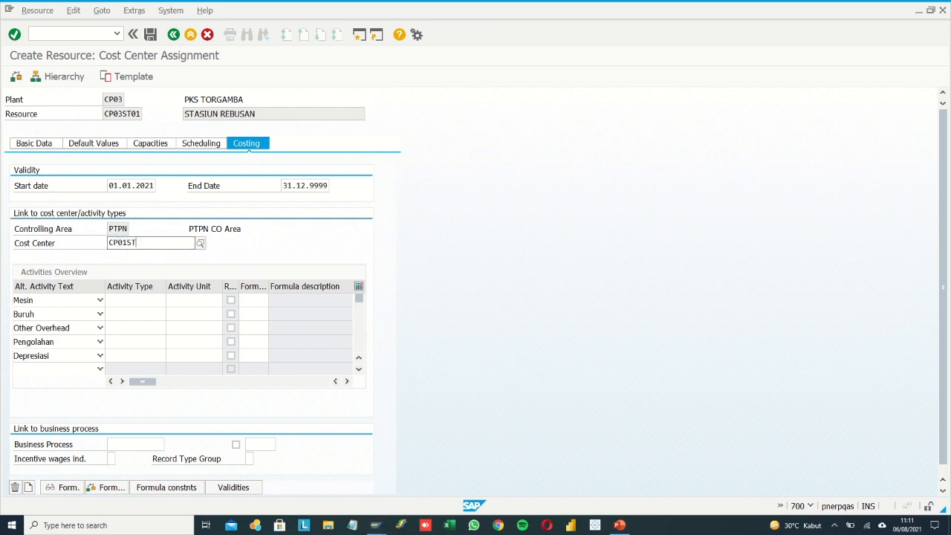
{"action": "type", "text": "AT01"}
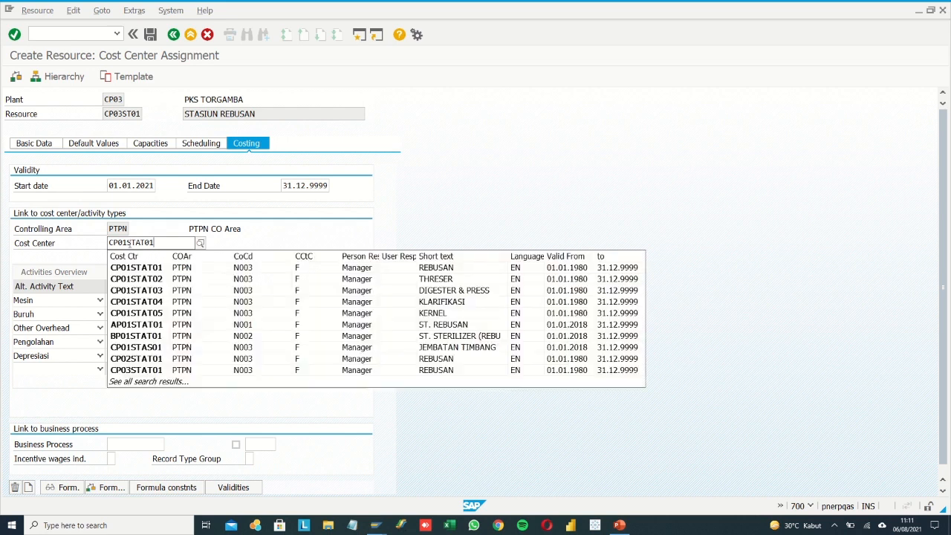
{"action": "left_click", "coordinate": [128, 243]}
{"action": "key", "text": "BackSpace"}
{"action": "type", "text": "3"}
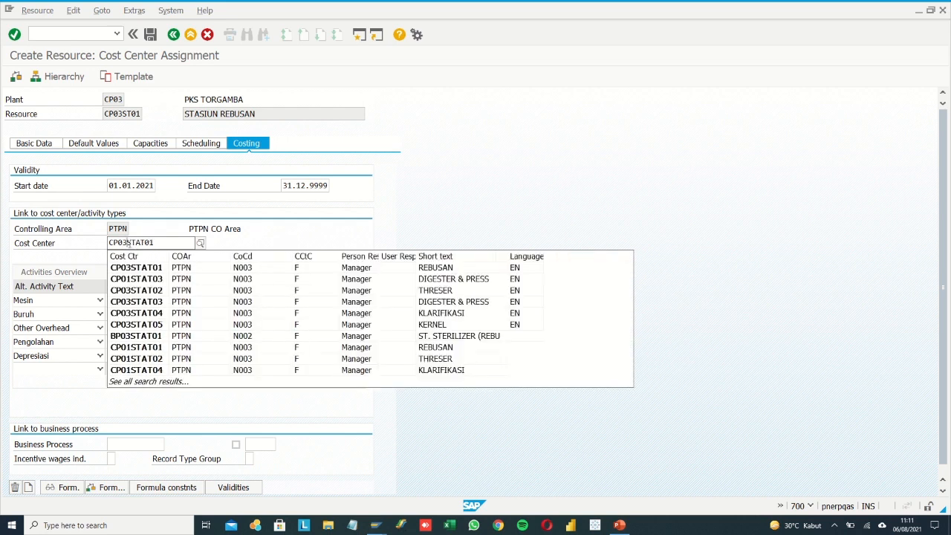
{"action": "left_click", "coordinate": [143, 270]}
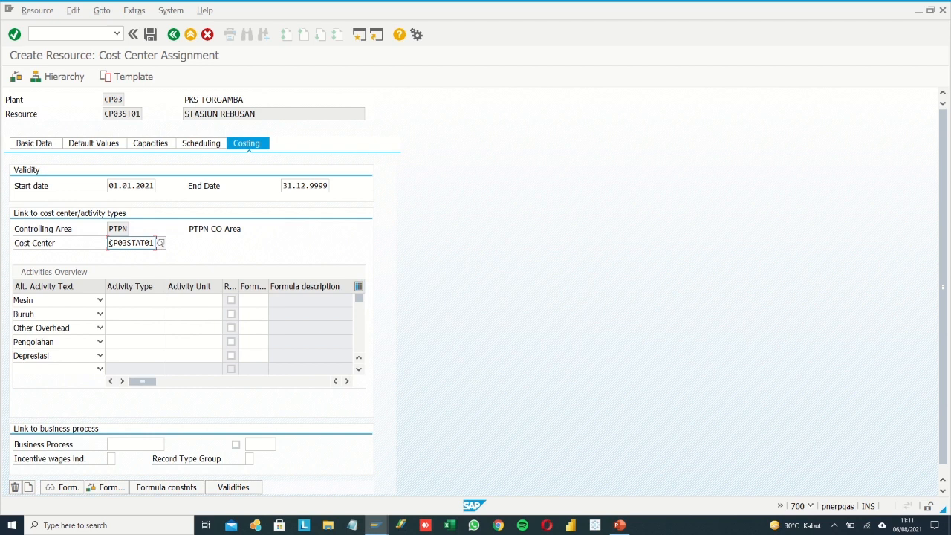
{"action": "left_click_drag", "start_coordinate": [110, 243], "coordinate": [146, 241]}
{"action": "left_click", "coordinate": [146, 242]}
{"action": "left_click_drag", "start_coordinate": [146, 243], "coordinate": [154, 243]}
{"action": "key", "text": "Return"}
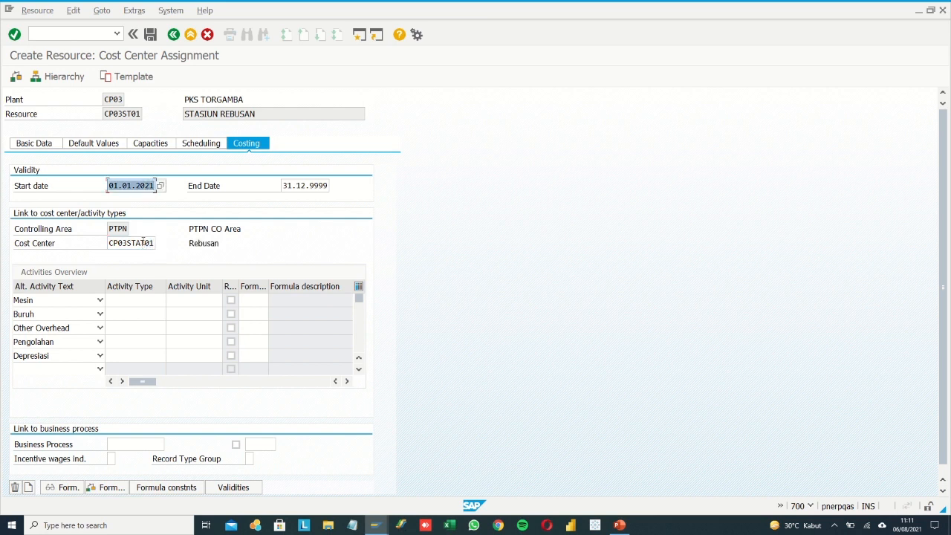
{"action": "left_click", "coordinate": [148, 38]}
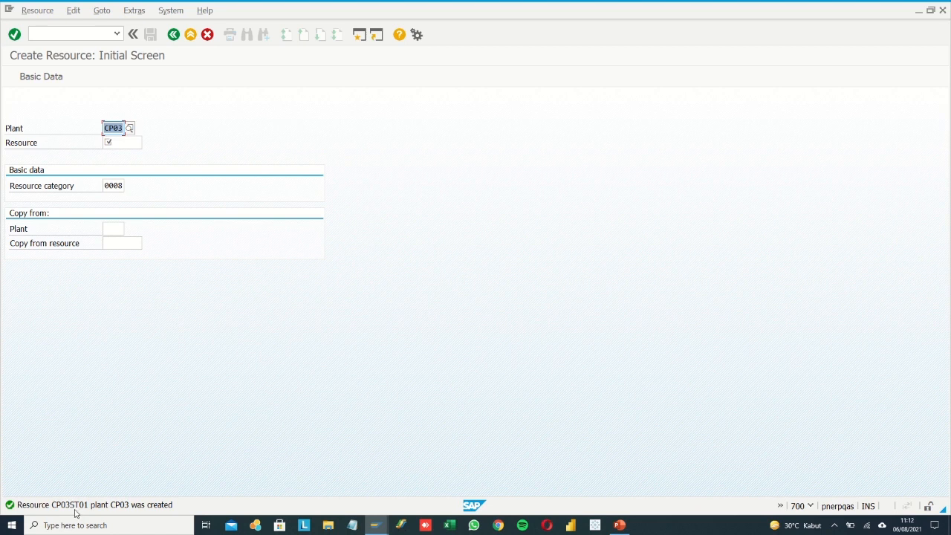
{"action": "left_click", "coordinate": [117, 143]}
{"action": "type", "text": "CP03ST0"}
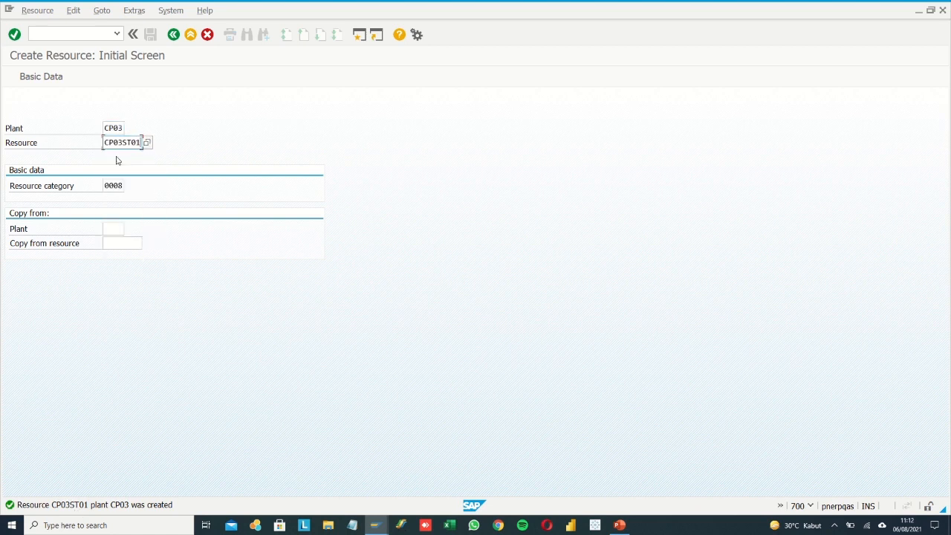
{"action": "type", "text": "2"}
Step: Open resource CP03ST01 of plant CP03 for changing with transaction CRC2
{"action": "left_click", "coordinate": [64, 34]}
{"action": "type", "text": "/NCRC2"}
{"action": "key", "text": "Return"}
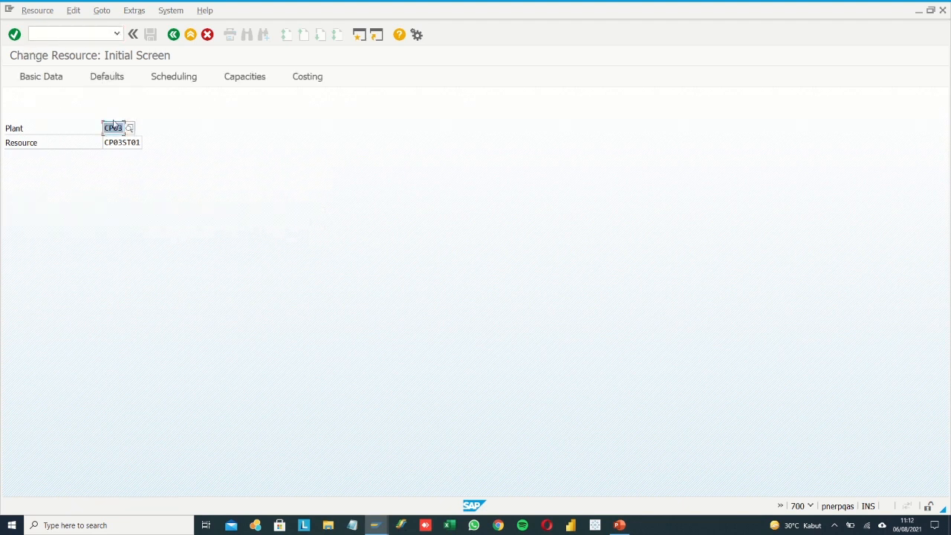
{"action": "left_click_drag", "start_coordinate": [109, 130], "coordinate": [124, 130]}
{"action": "left_click_drag", "start_coordinate": [106, 142], "coordinate": [141, 142]}
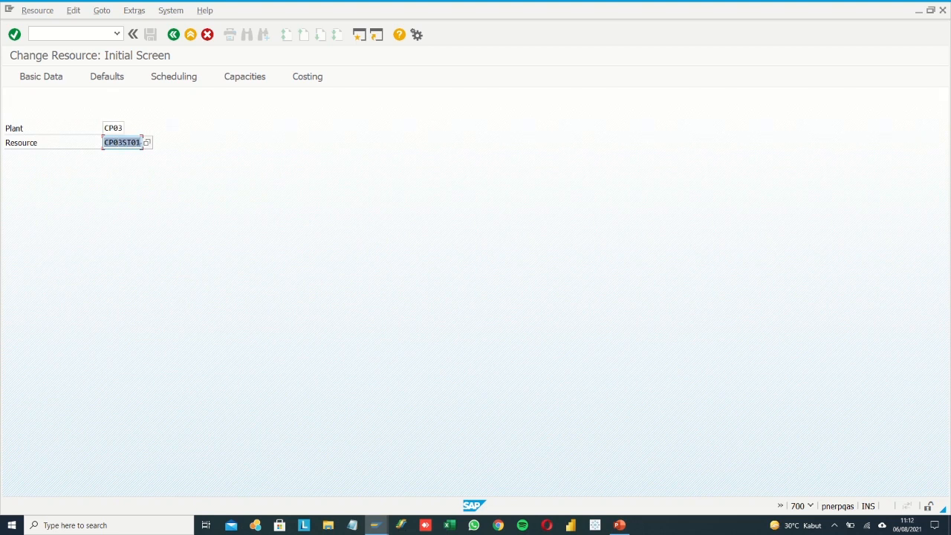
{"action": "key", "text": "Return"}
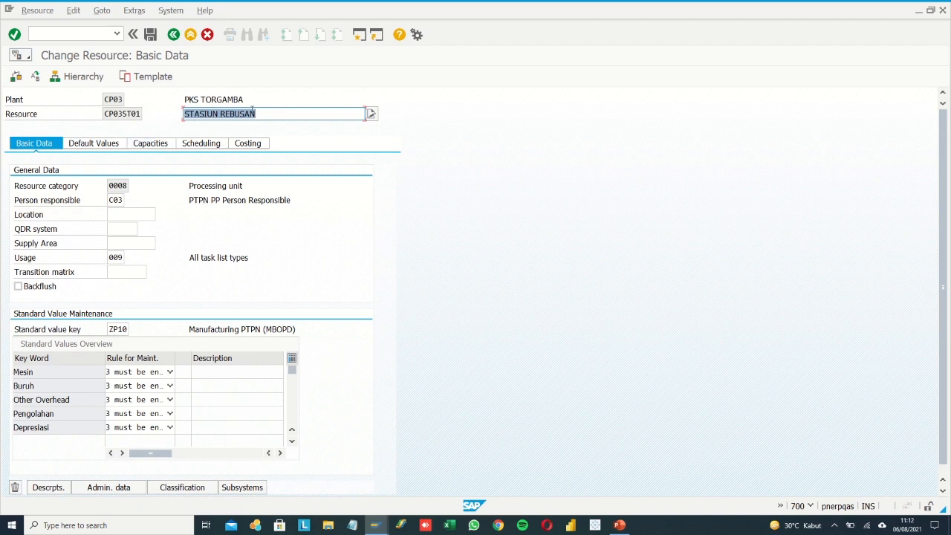
Step: Review the resource's description, person responsible and standard value key, including the list of available standard value keys
{"action": "left_click", "coordinate": [259, 114]}
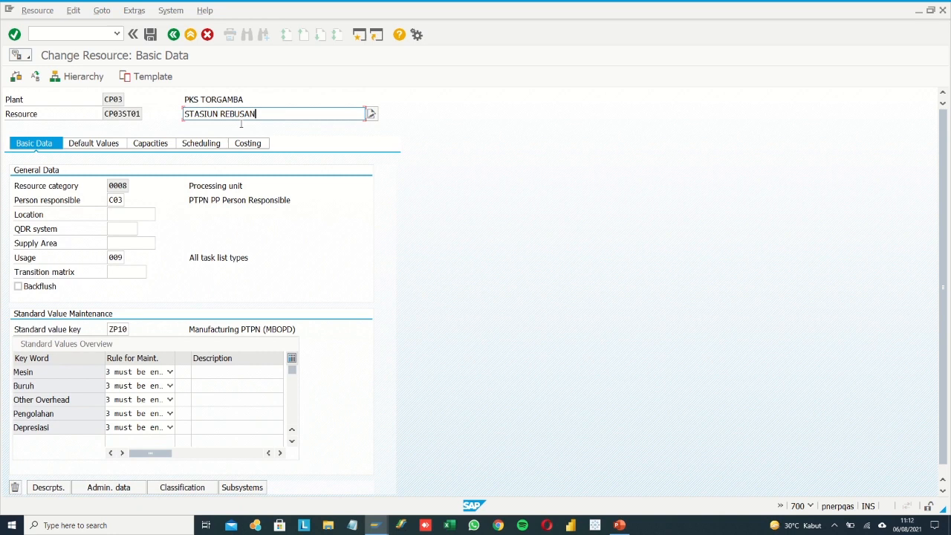
{"action": "left_click", "coordinate": [119, 199]}
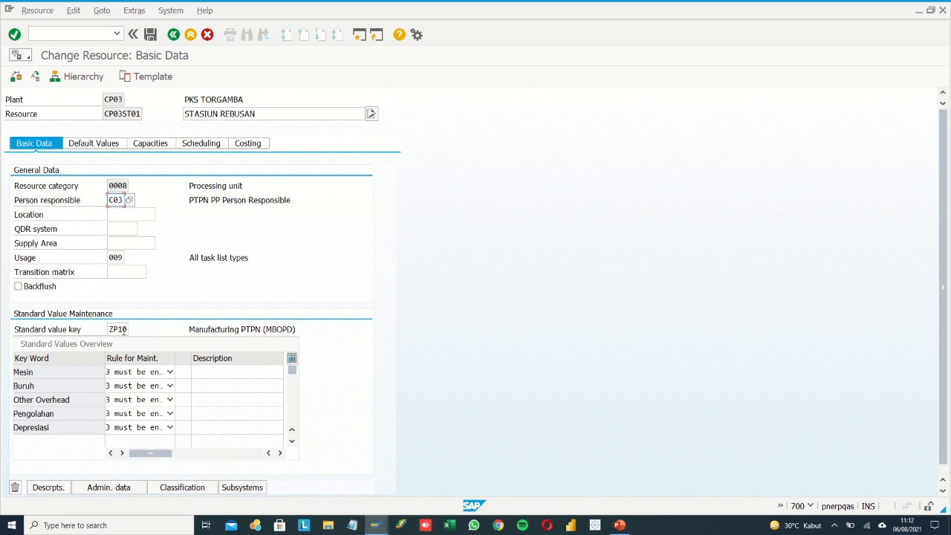
{"action": "left_click", "coordinate": [120, 329]}
{"action": "left_click", "coordinate": [134, 330]}
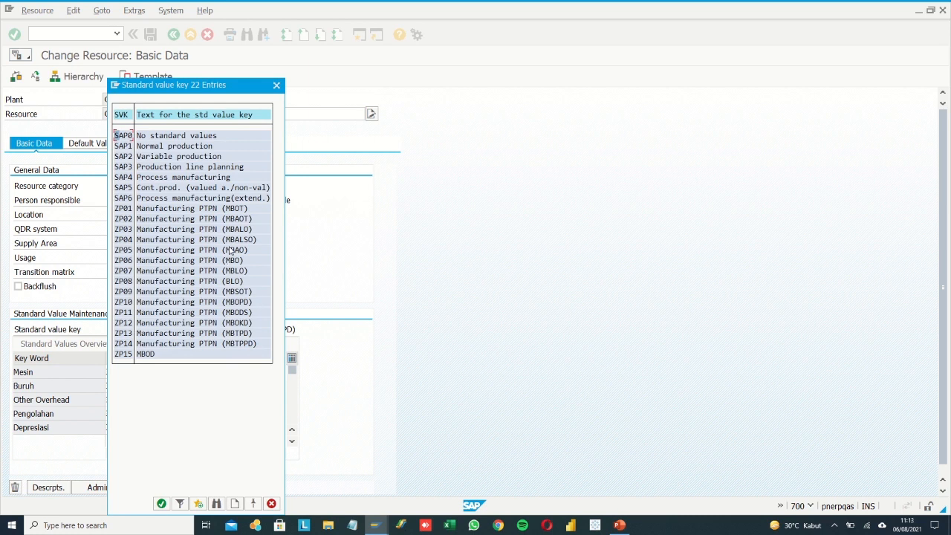
{"action": "left_click", "coordinate": [276, 85]}
Step: Check the resource's default values, cost center assignment and scheduling data, and save the resource
{"action": "left_click", "coordinate": [99, 145]}
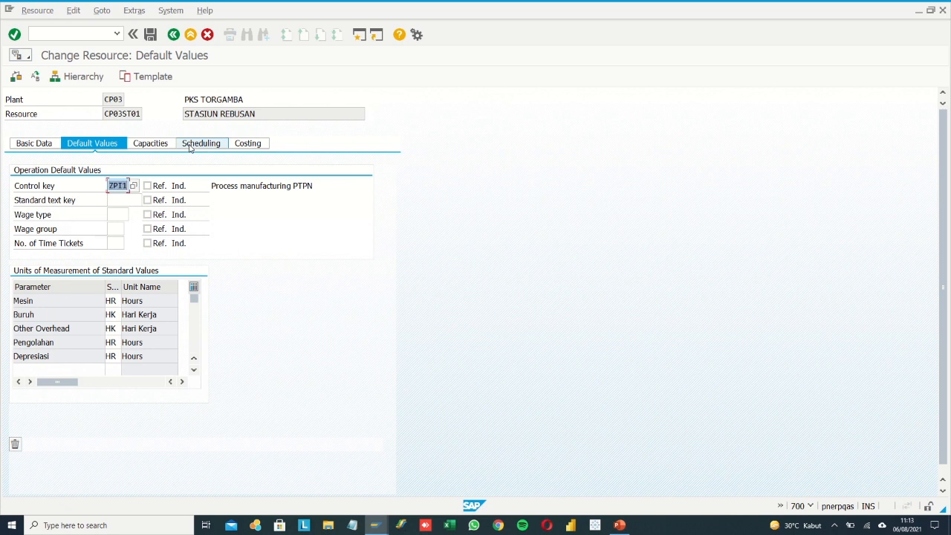
{"action": "left_click", "coordinate": [238, 147]}
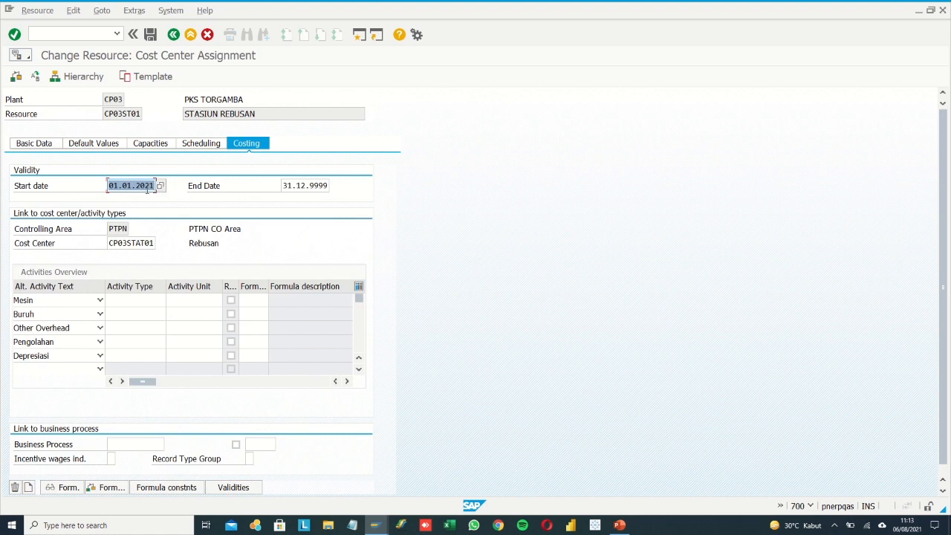
{"action": "left_click", "coordinate": [144, 244]}
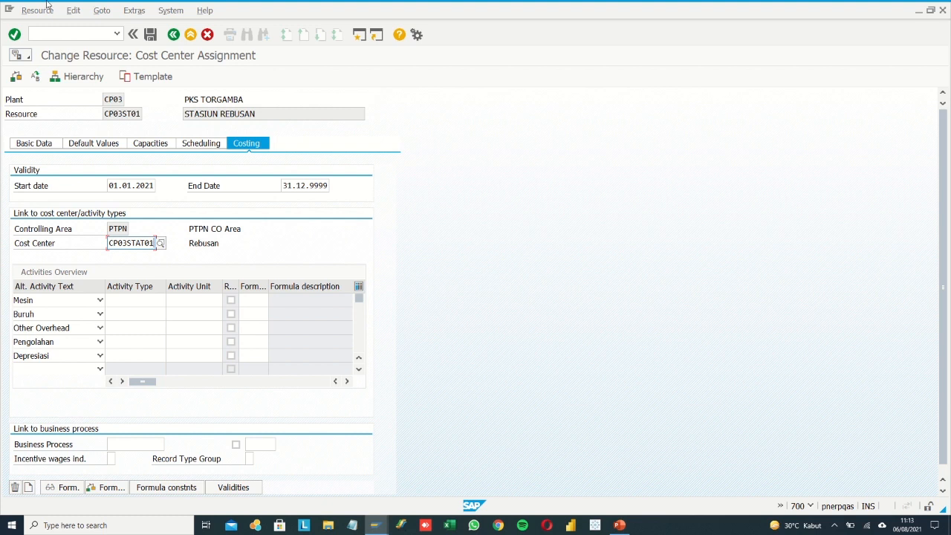
{"action": "left_click", "coordinate": [199, 145]}
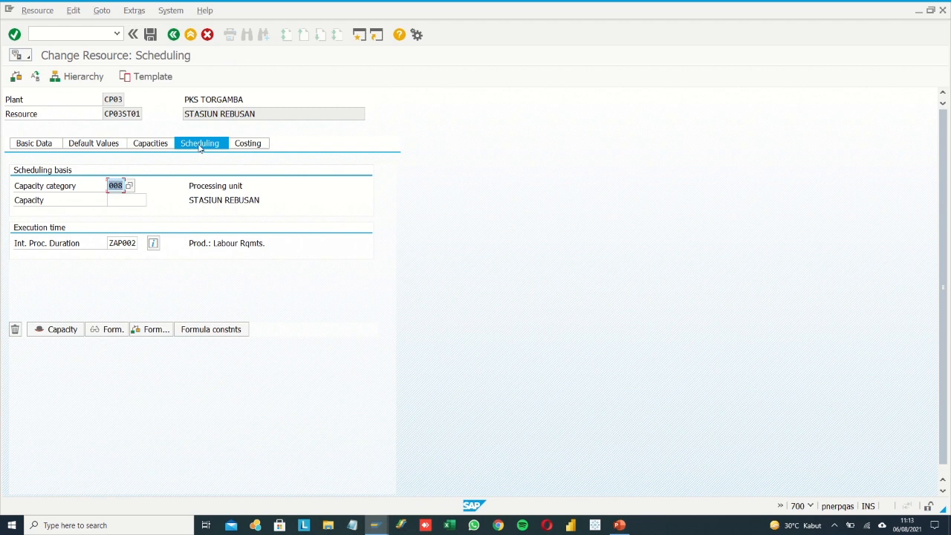
{"action": "left_click", "coordinate": [151, 34]}
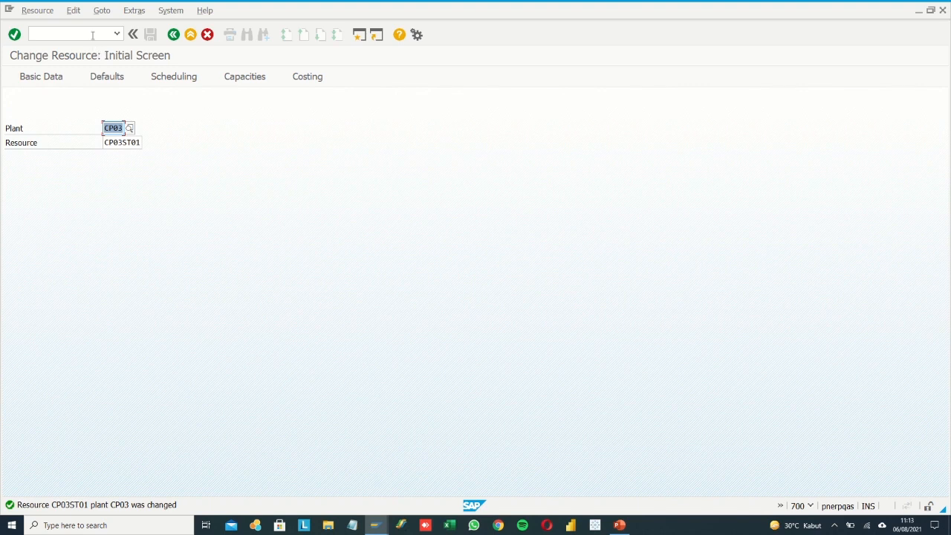
Step: Display the basic data of resource CP03ST01 in plant CP03 with transaction CRC3
{"action": "left_click", "coordinate": [94, 38]}
{"action": "type", "text": "/ncrc3"}
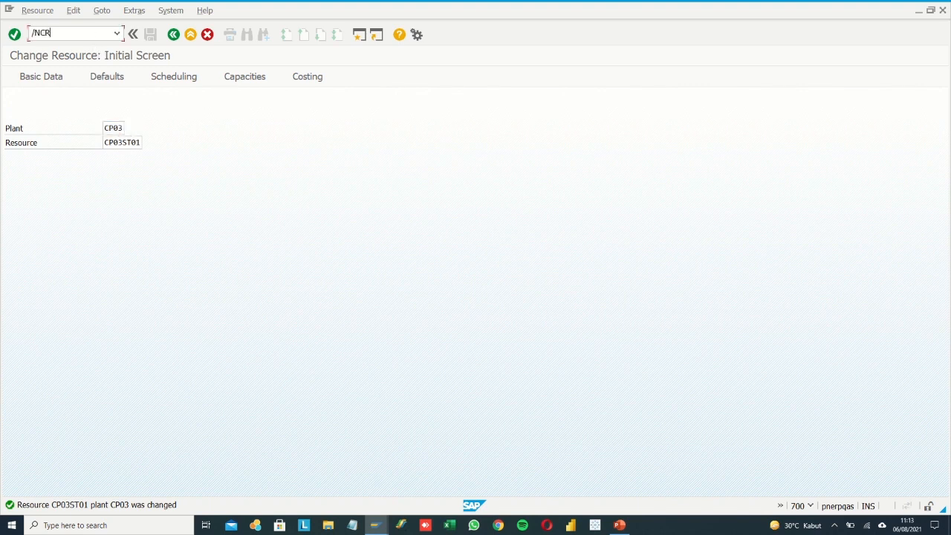
{"action": "key", "text": "Return"}
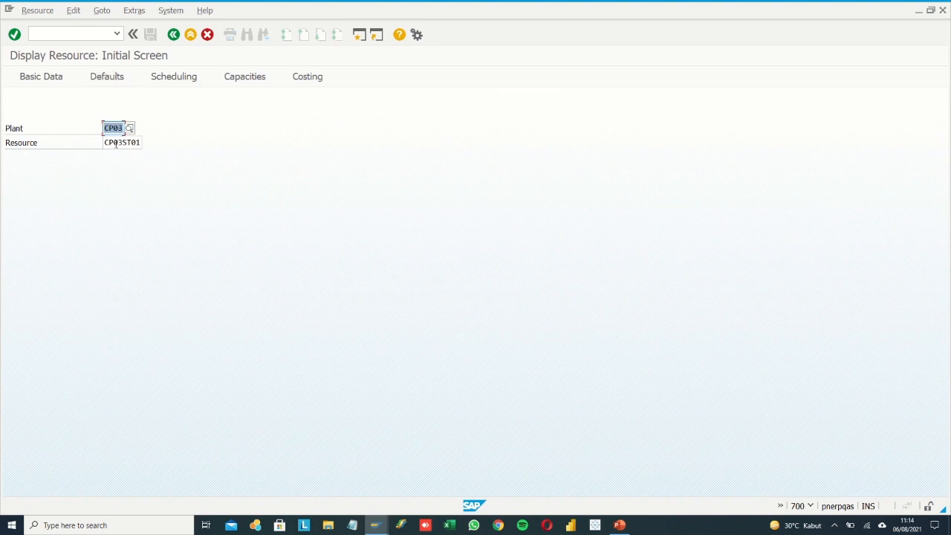
{"action": "left_click", "coordinate": [116, 144]}
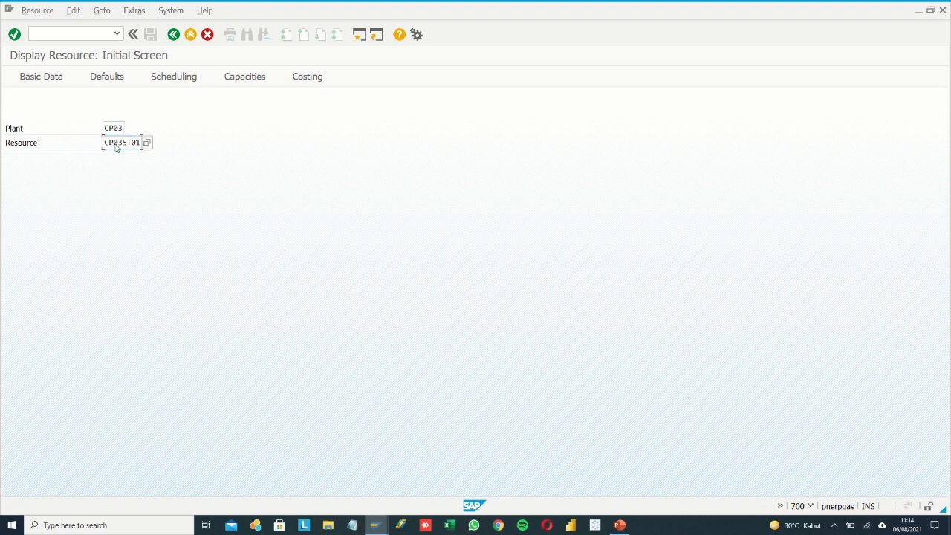
{"action": "key", "text": "Return"}
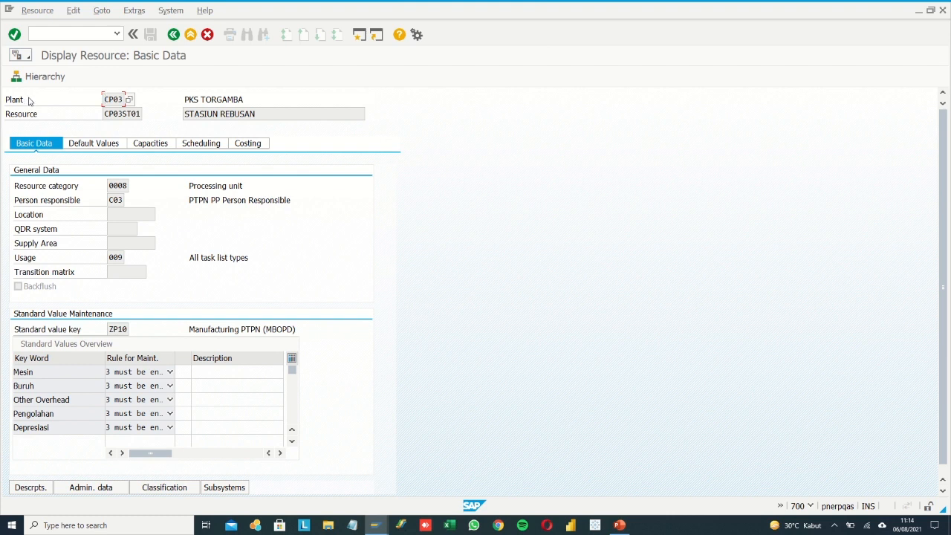
Step: Review the resource's default values, capacities, scheduling and costing data in display mode, finishing on the basic data
{"action": "left_click", "coordinate": [74, 146]}
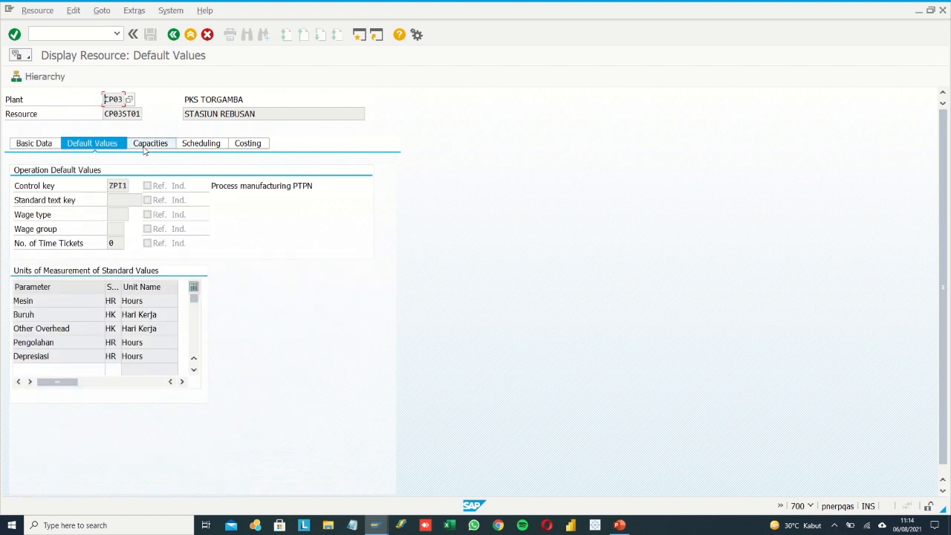
{"action": "left_click", "coordinate": [146, 148]}
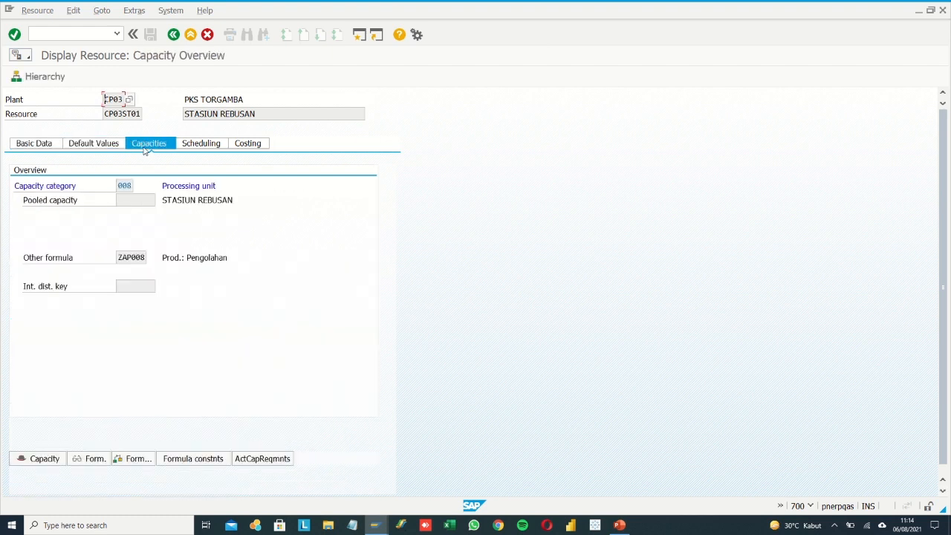
{"action": "left_click", "coordinate": [207, 148]}
{"action": "left_click", "coordinate": [243, 149]}
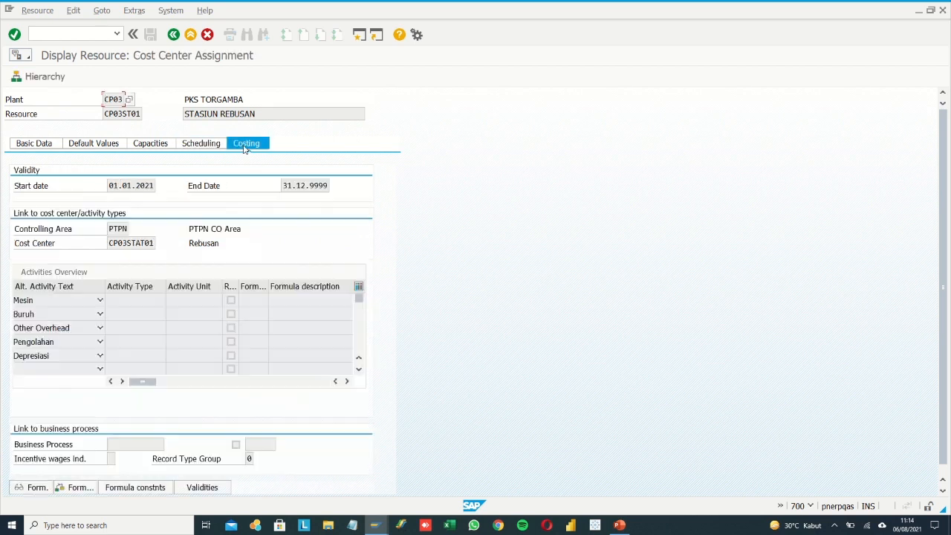
{"action": "left_click", "coordinate": [205, 148]}
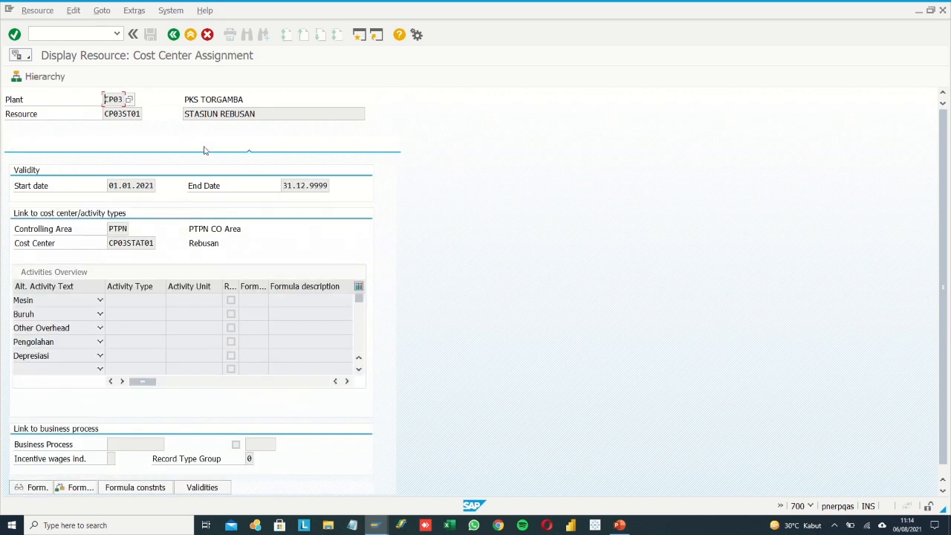
{"action": "left_click", "coordinate": [163, 147]}
{"action": "left_click", "coordinate": [112, 146]}
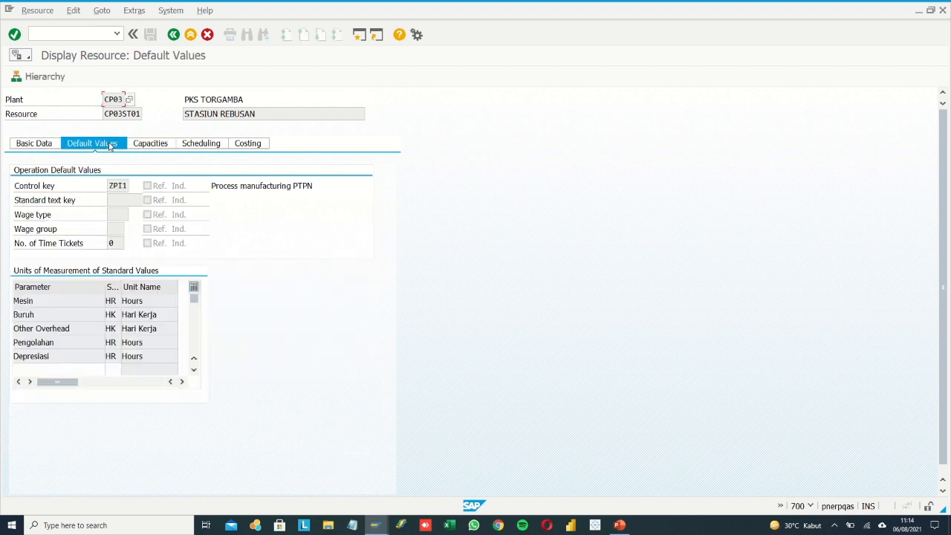
{"action": "left_click", "coordinate": [47, 149]}
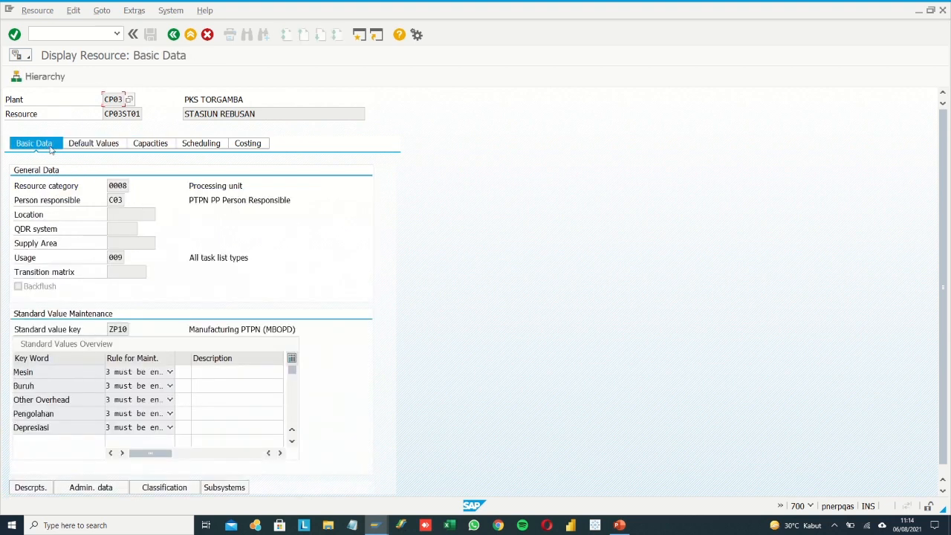
Step: Return to the initial screen for displaying resources and check the plant and resource entries
{"action": "left_click", "coordinate": [174, 39]}
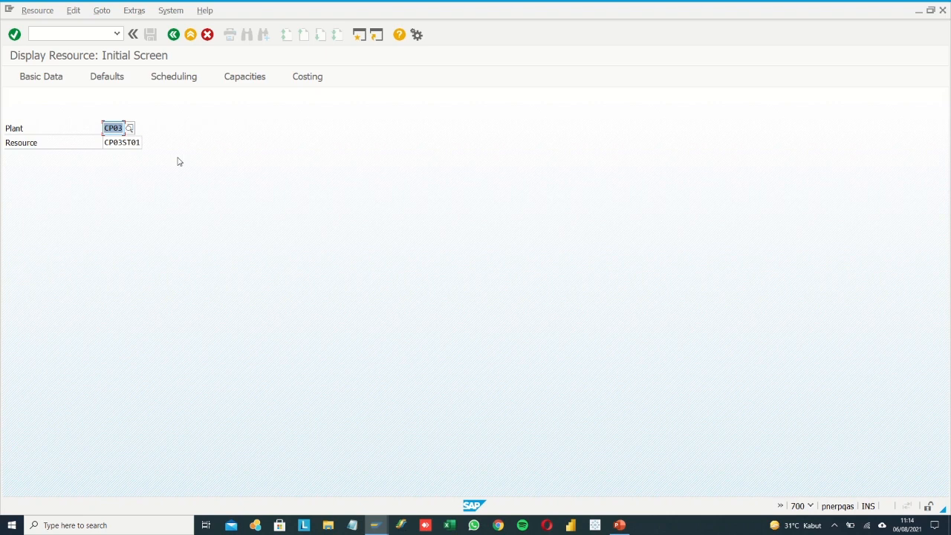
{"action": "left_click", "coordinate": [118, 129]}
{"action": "left_click", "coordinate": [128, 142]}
{"action": "left_click_drag", "start_coordinate": [135, 142], "coordinate": [140, 143]}
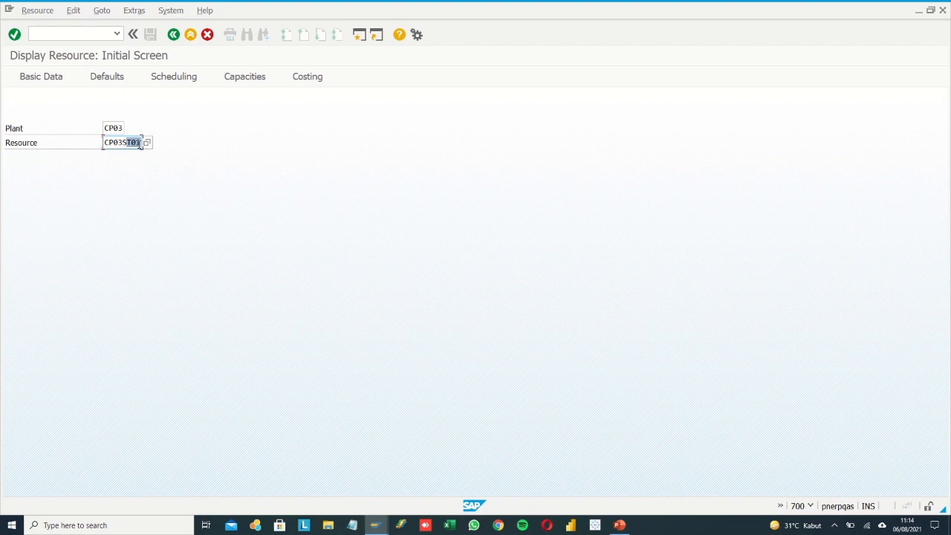